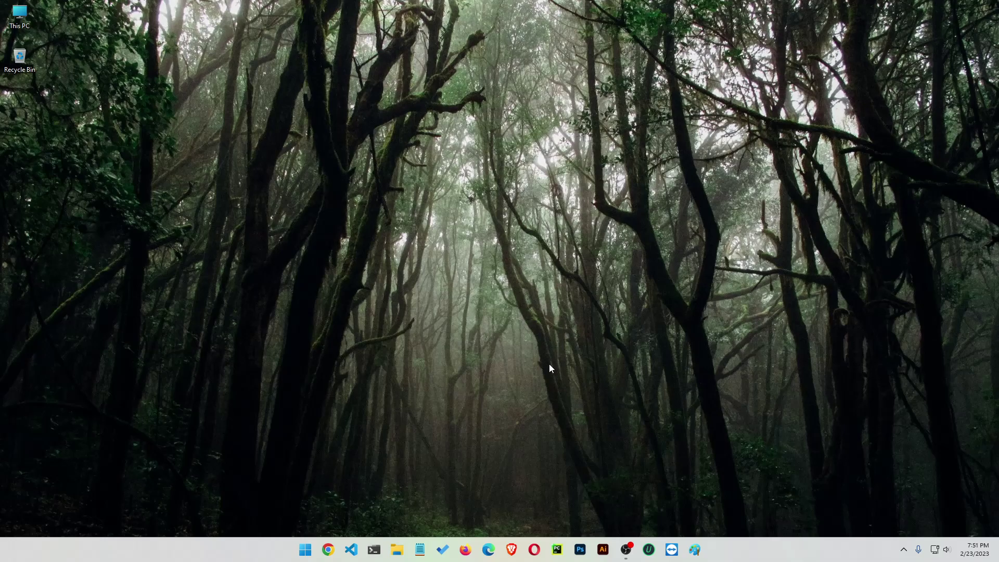
Check for new Windows updates in Settings, then close the Settings window
click(306, 549)
click(625, 242)
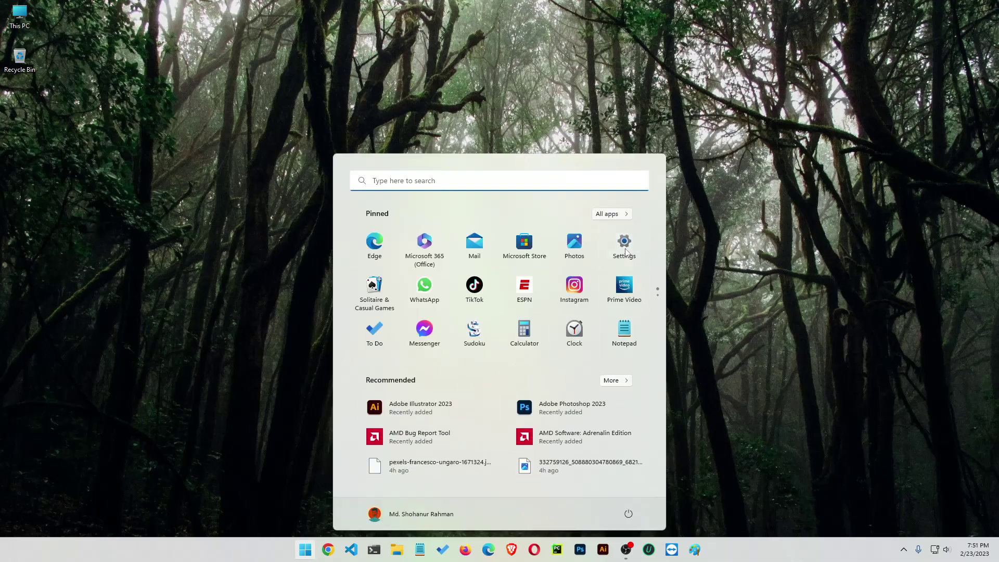
click(255, 342)
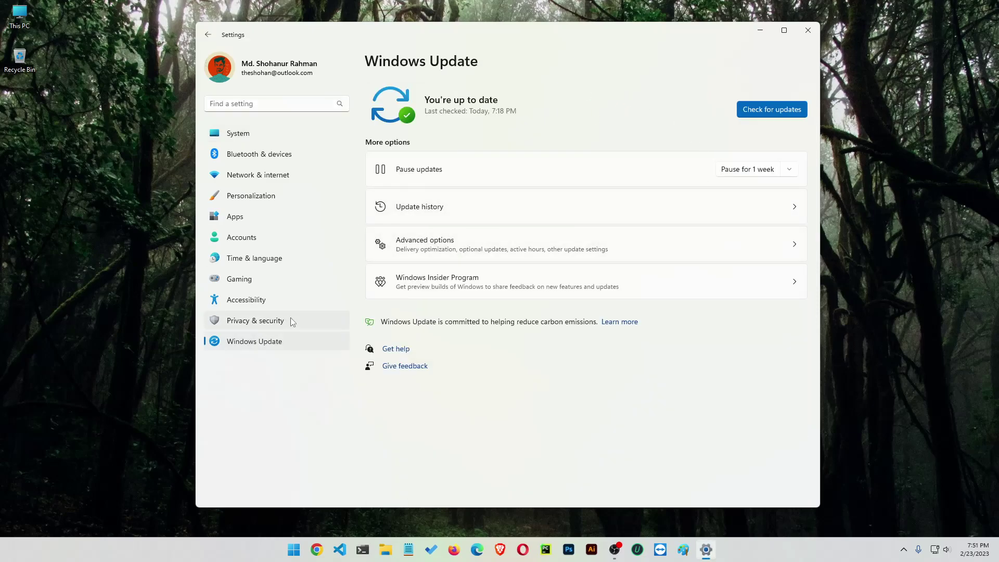
click(766, 109)
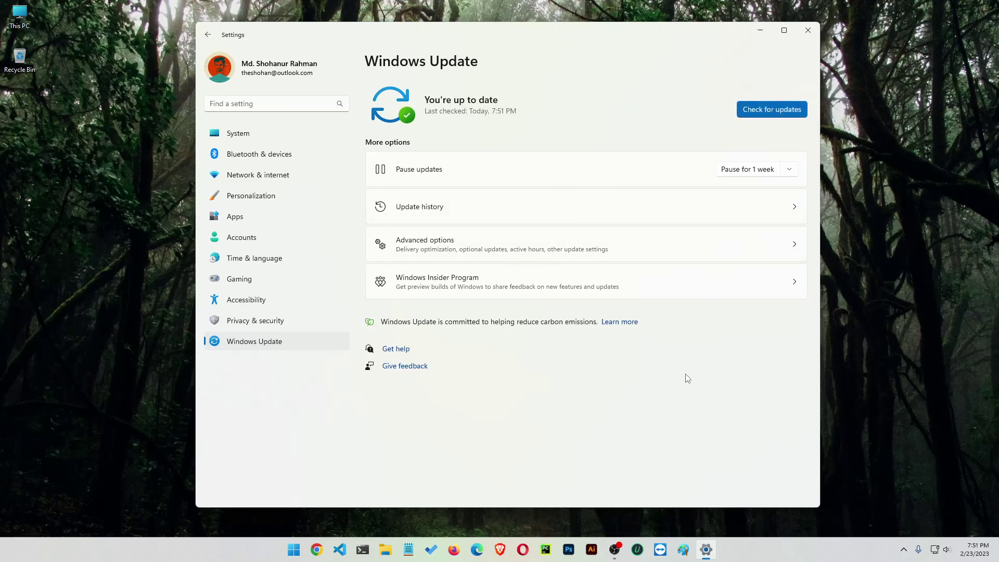
click(808, 31)
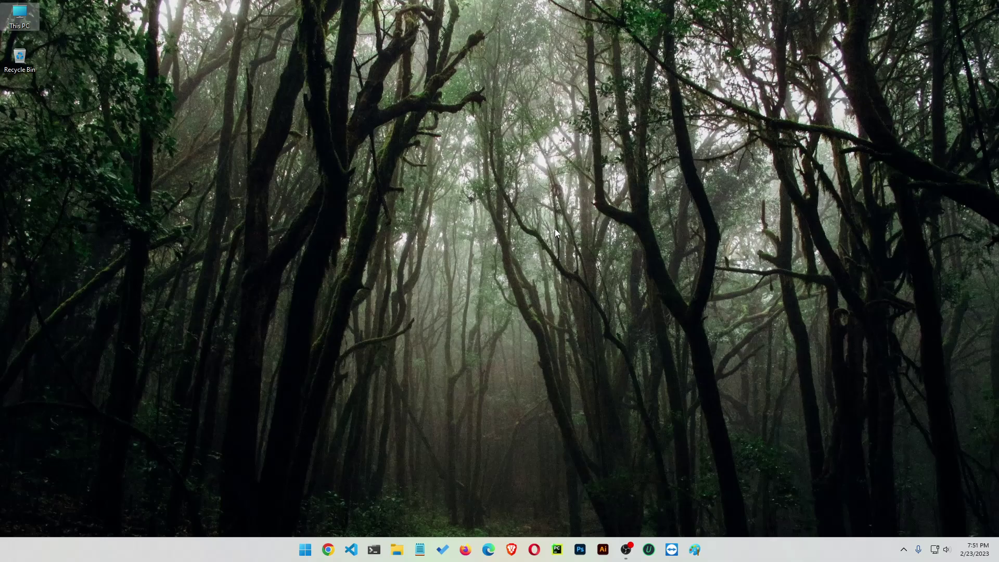
Open Microsoft Store, check for updates to the installed apps in the Library, and close the Store
key(super+s)
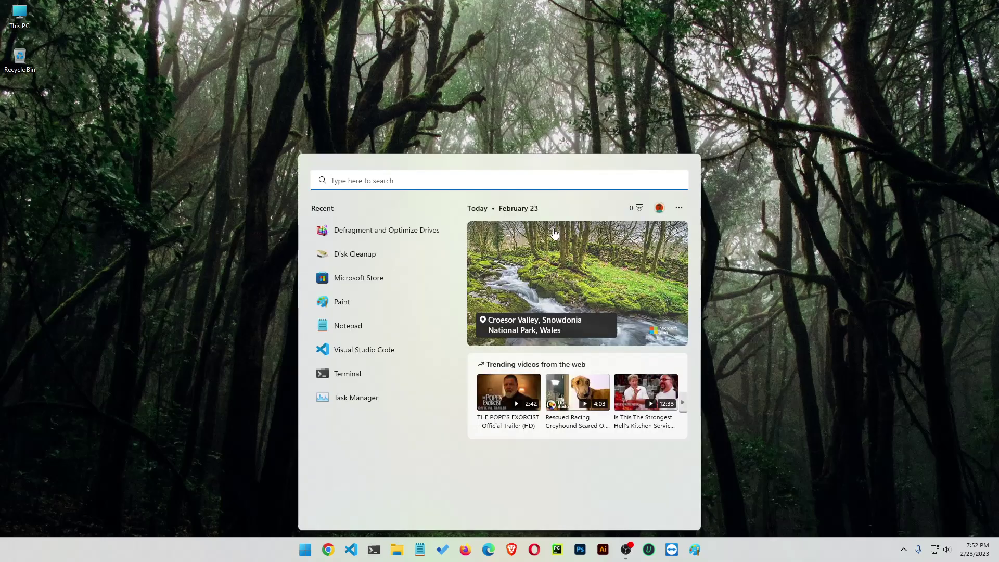
text(sto)
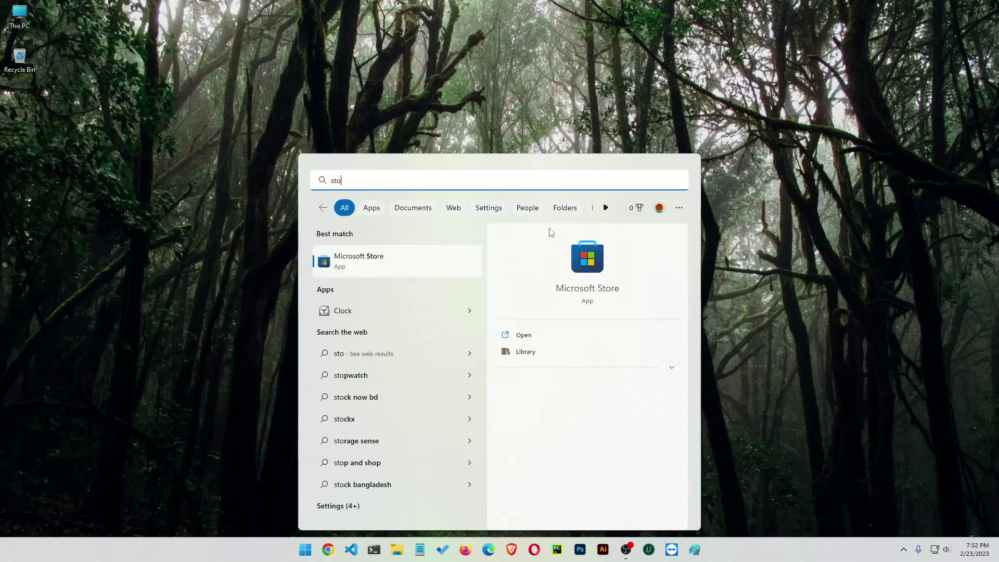
click(393, 258)
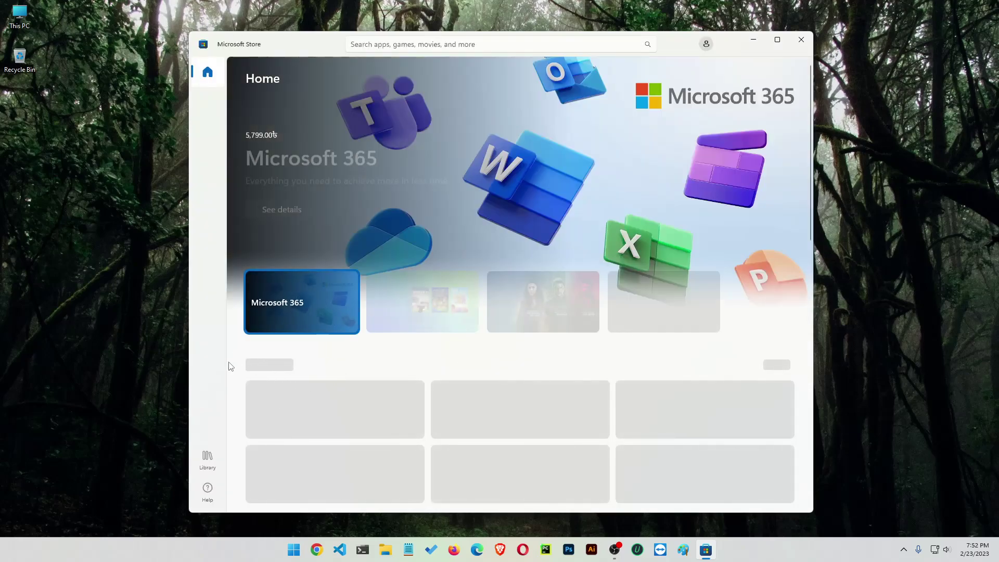
click(207, 459)
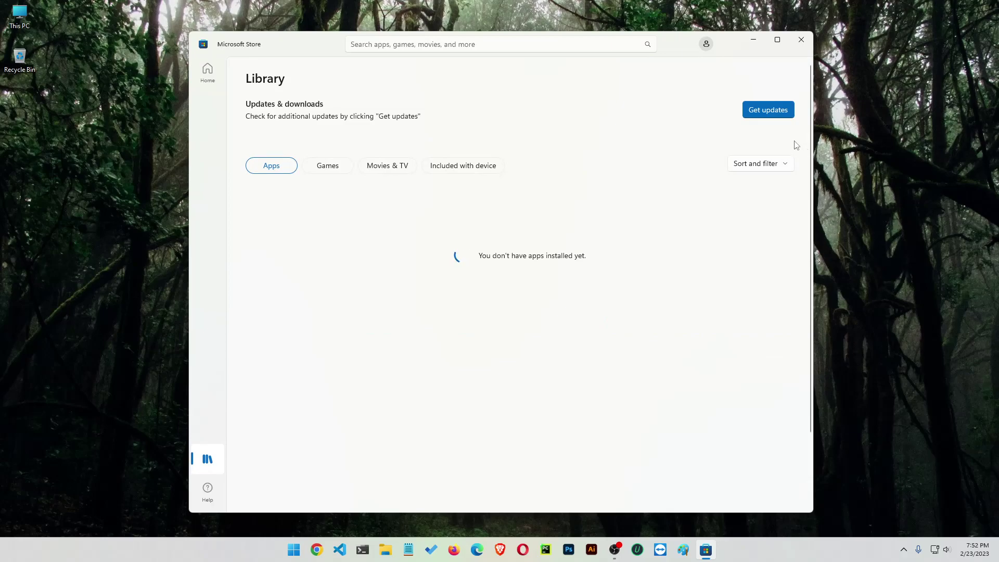
click(769, 114)
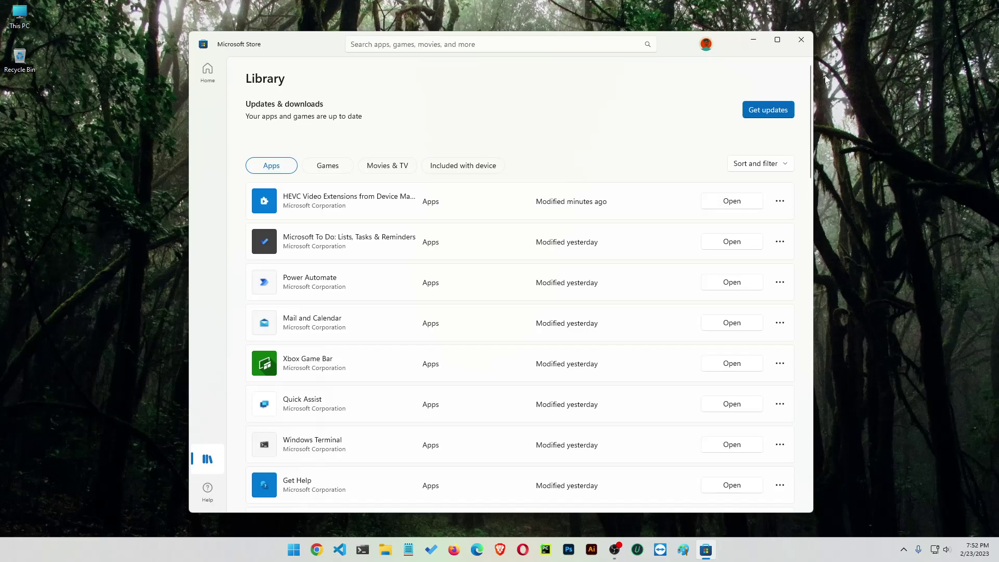
click(802, 40)
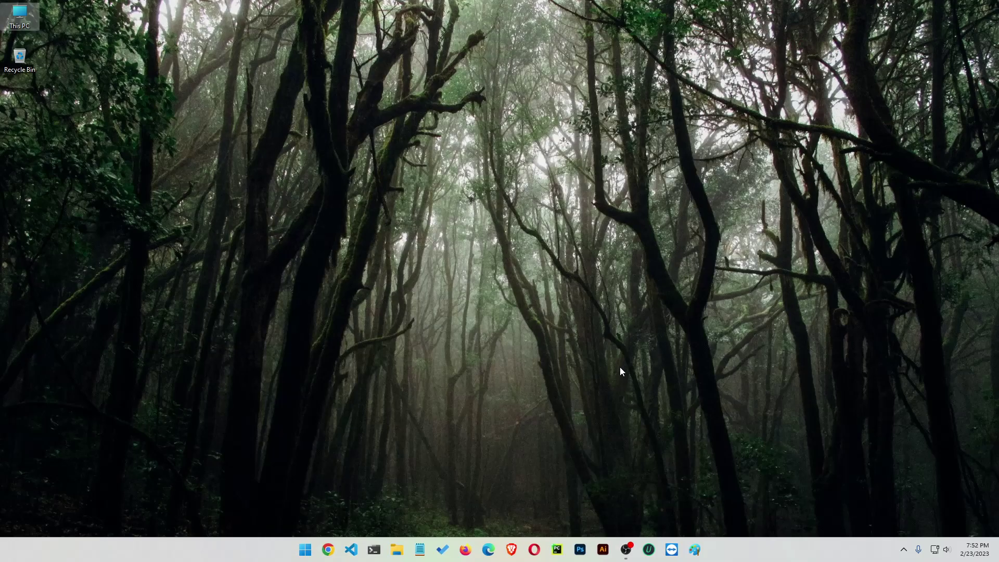
Open This PC in File Explorer and switch the display of hidden items off and back on
double_click(20, 16)
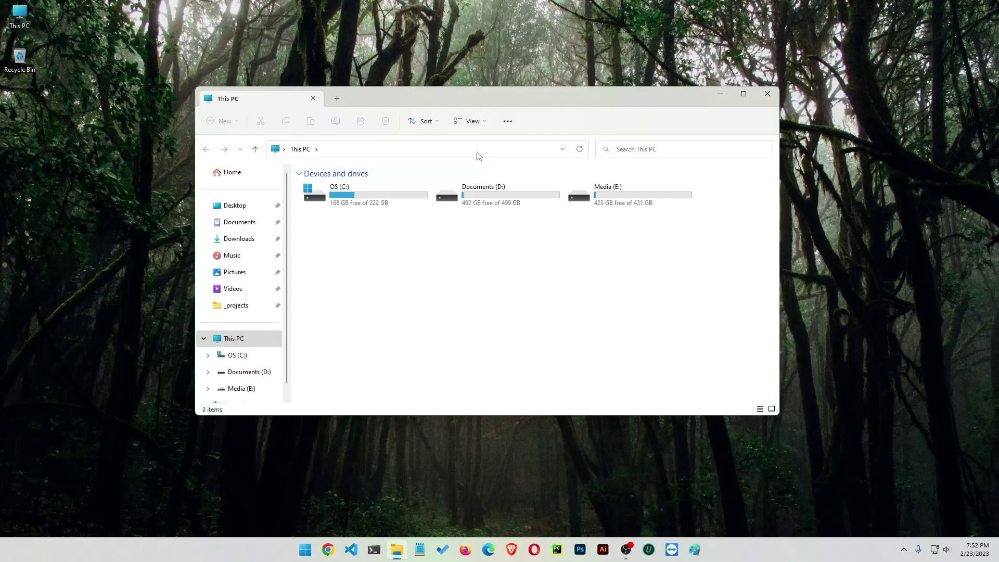
click(471, 121)
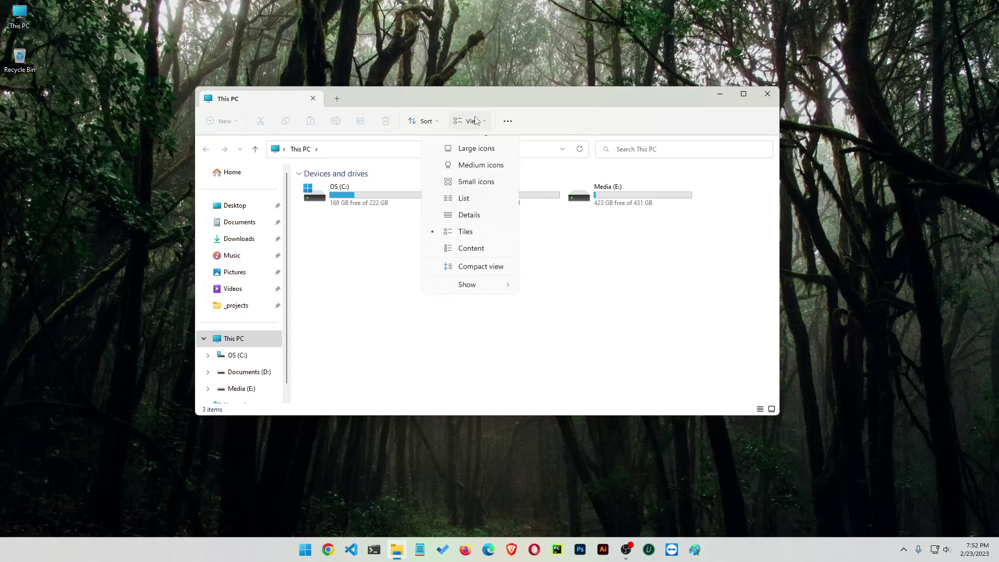
mouse_move(476, 300)
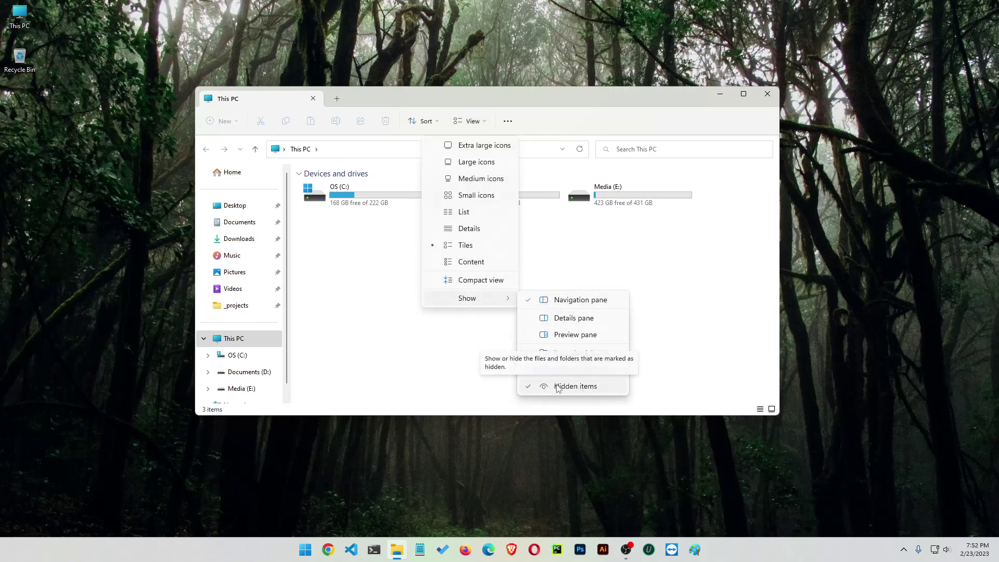
click(594, 388)
click(474, 122)
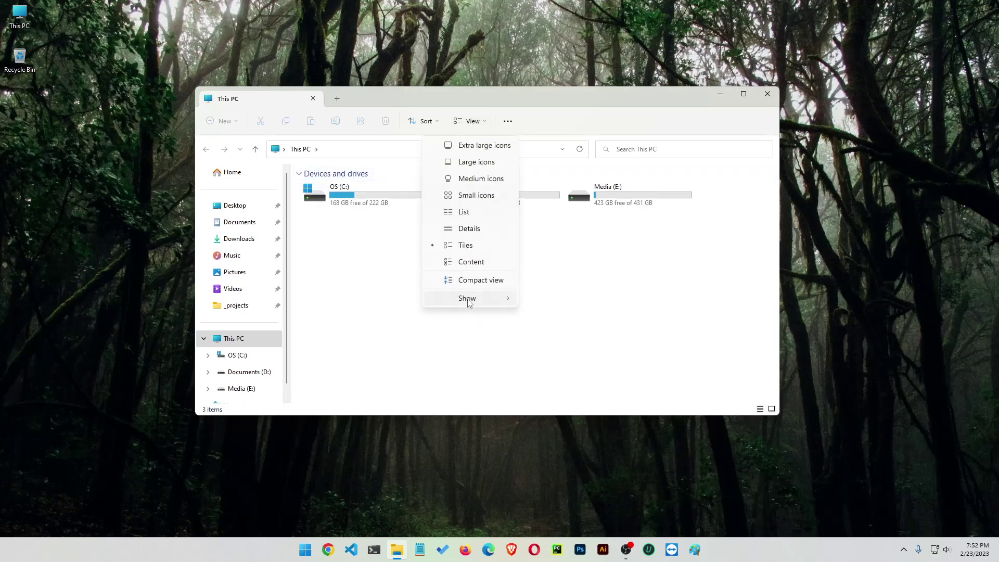
mouse_move(472, 298)
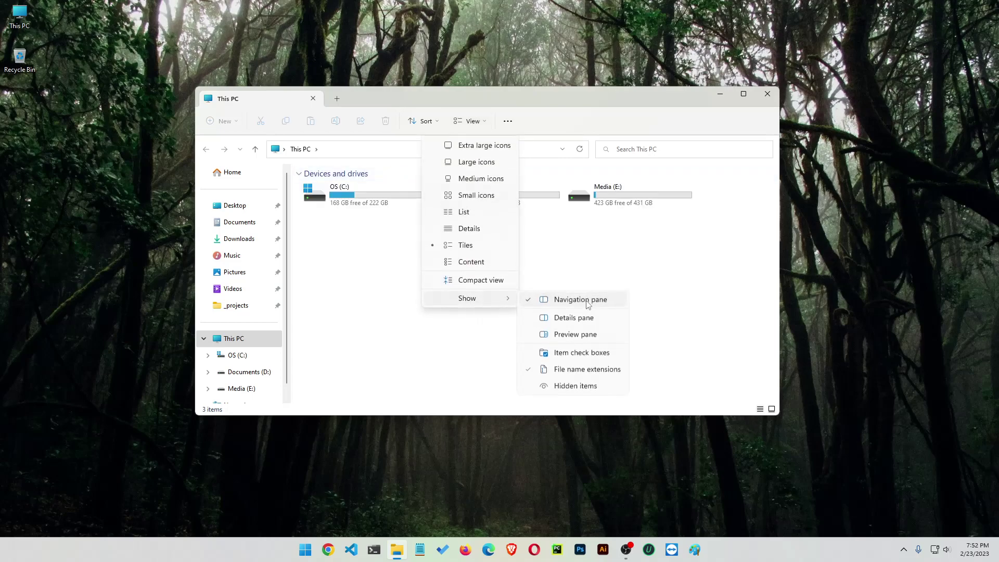
click(547, 388)
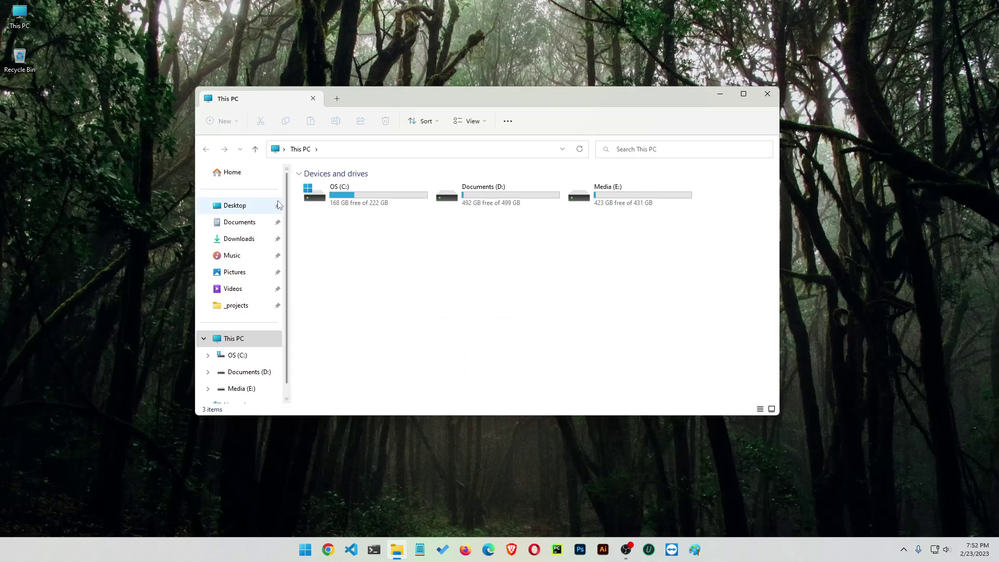
Look through Home and the pinned Downloads, Music, Pictures and Videos folders for stored files
click(229, 172)
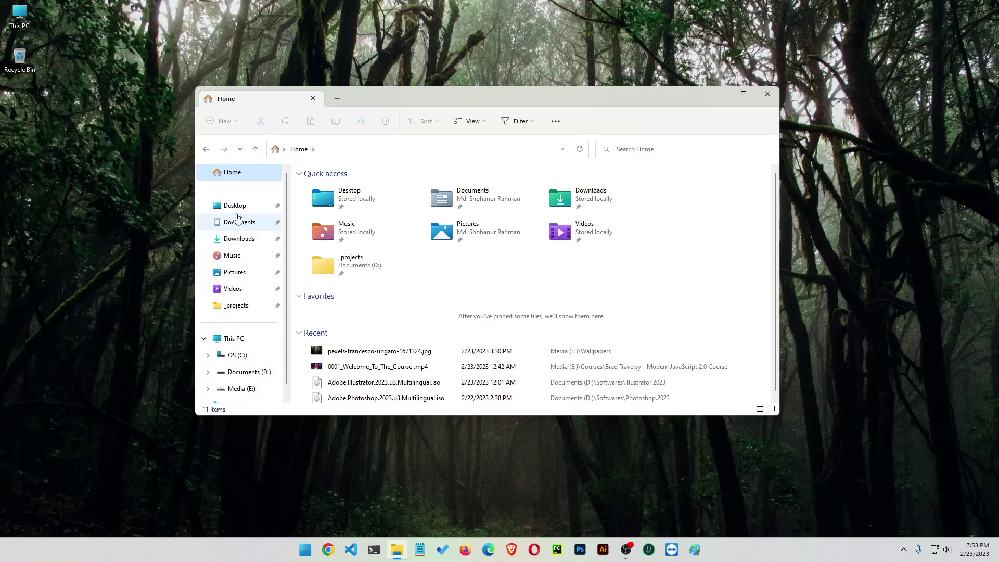
click(237, 240)
click(231, 255)
click(234, 272)
click(244, 290)
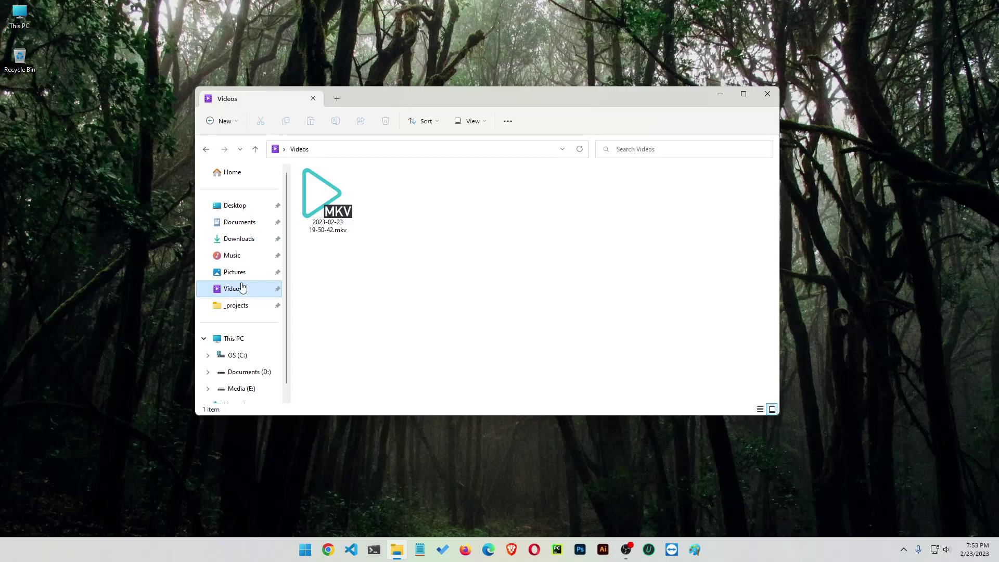
Open the user's profile folder inside Users on the OS (C:) drive
click(234, 359)
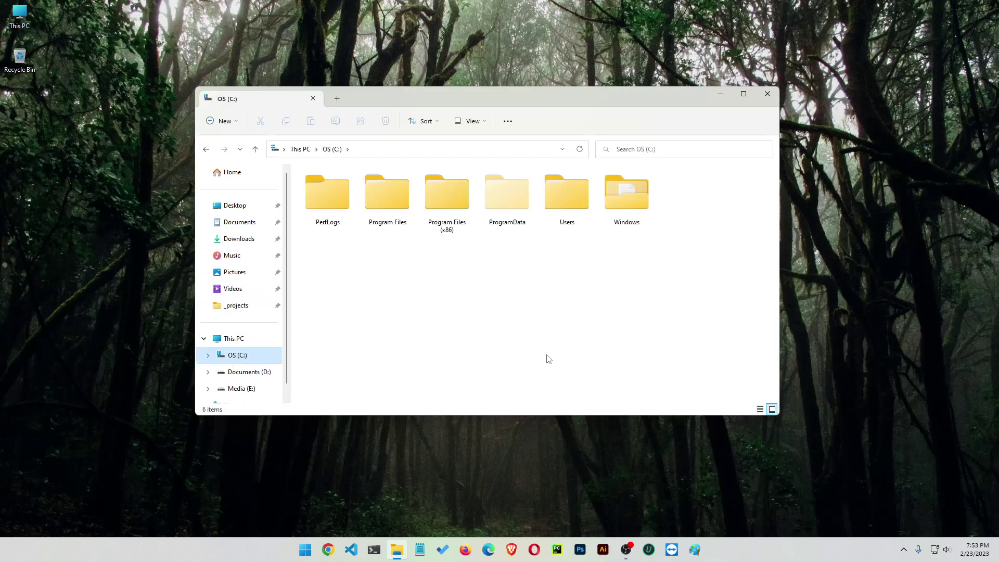
double_click(575, 206)
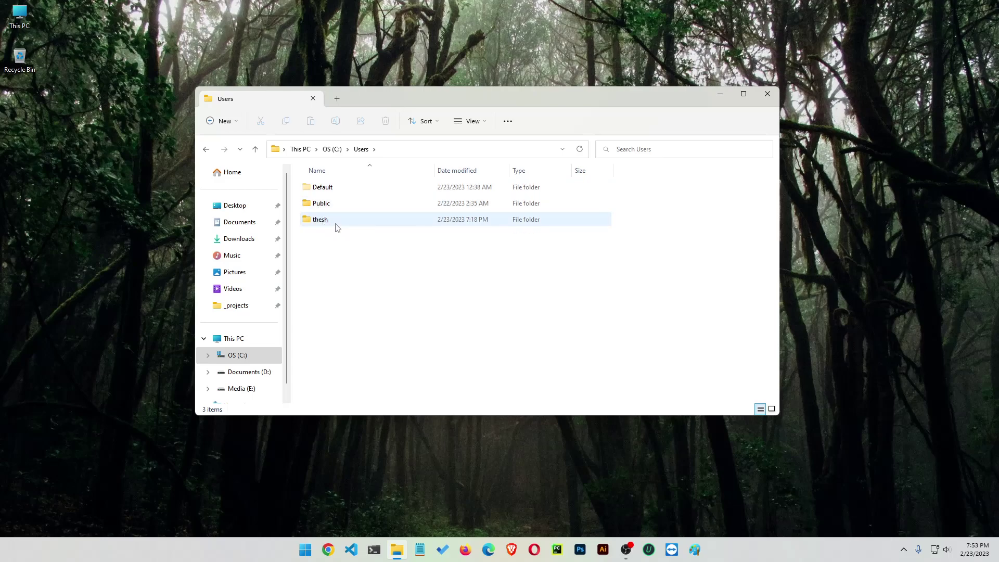
mouse_move(333, 227)
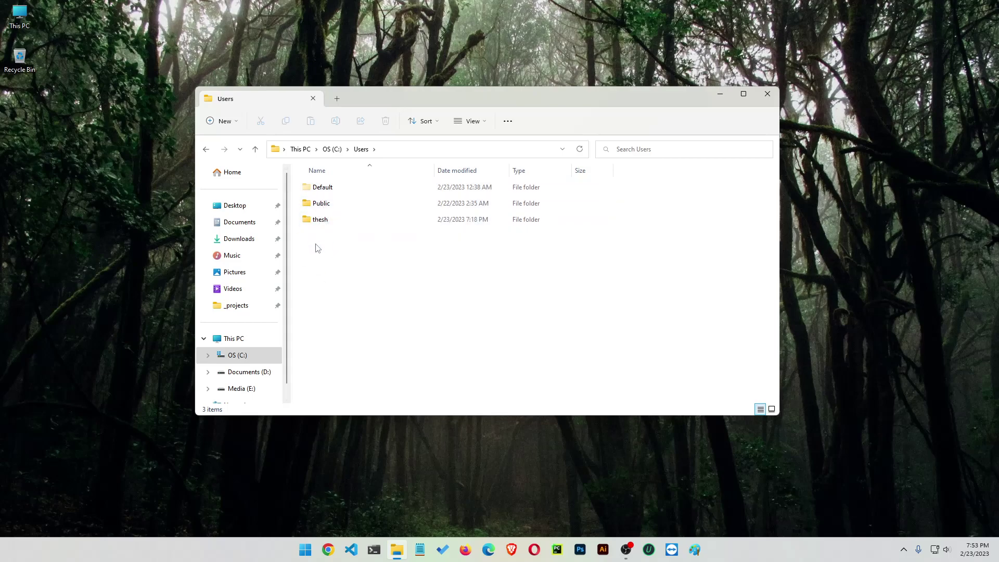
click(346, 219)
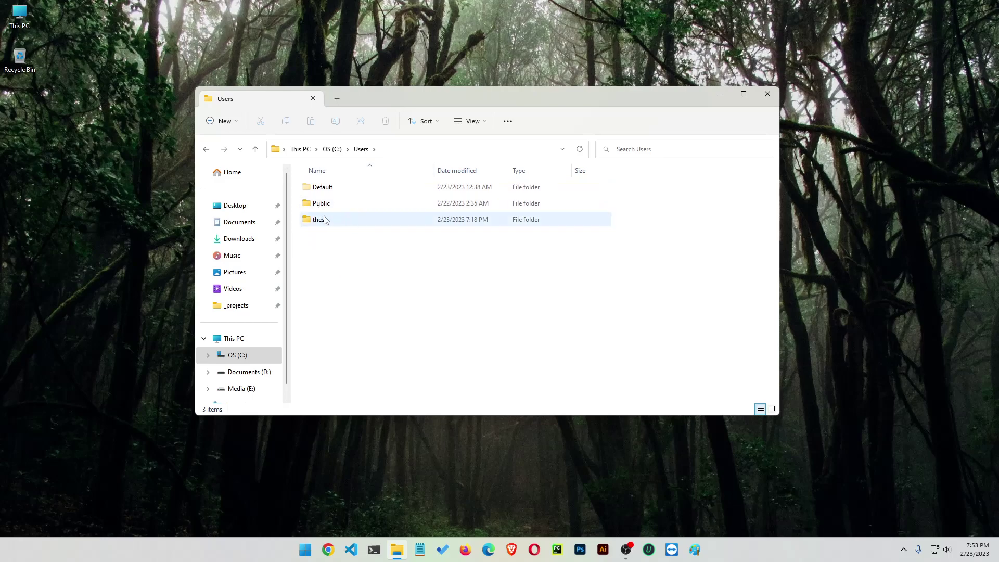
double_click(323, 221)
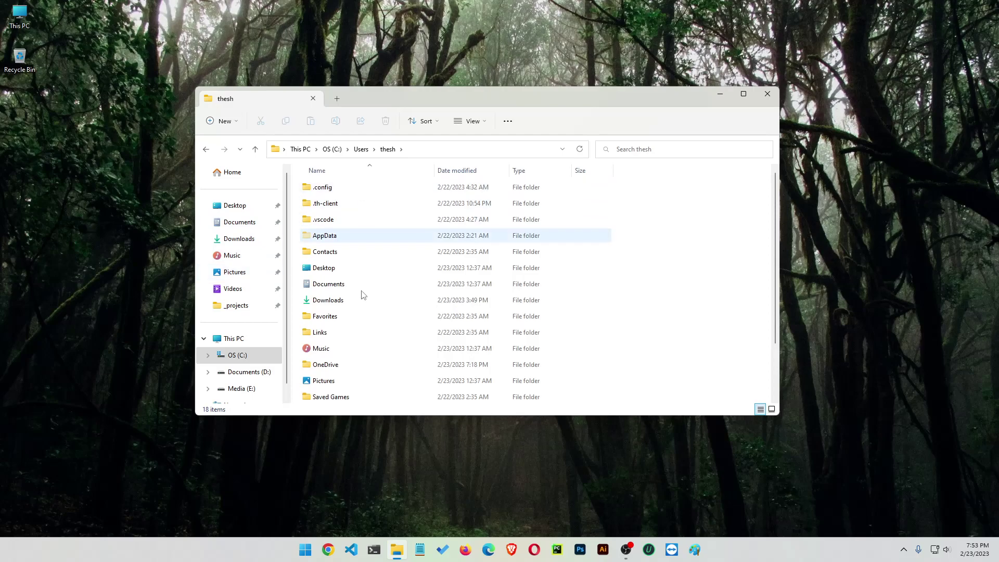
Locate the Desktop, Documents, Music, Pictures and Videos folders inside the user's profile folder on the C: drive
click(326, 267)
key(Down)
key(Down)
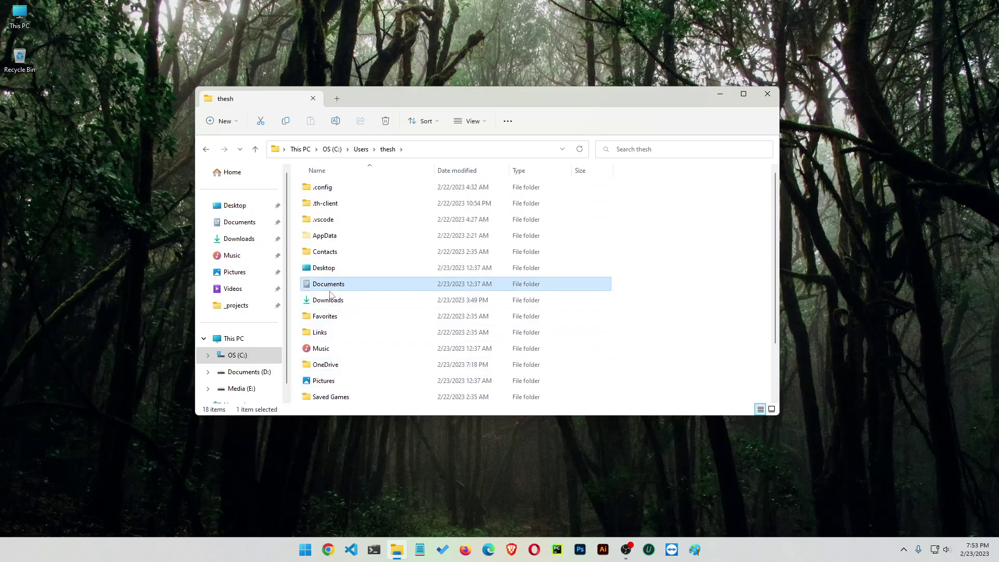
scroll(385, 275, down, 2)
click(325, 285)
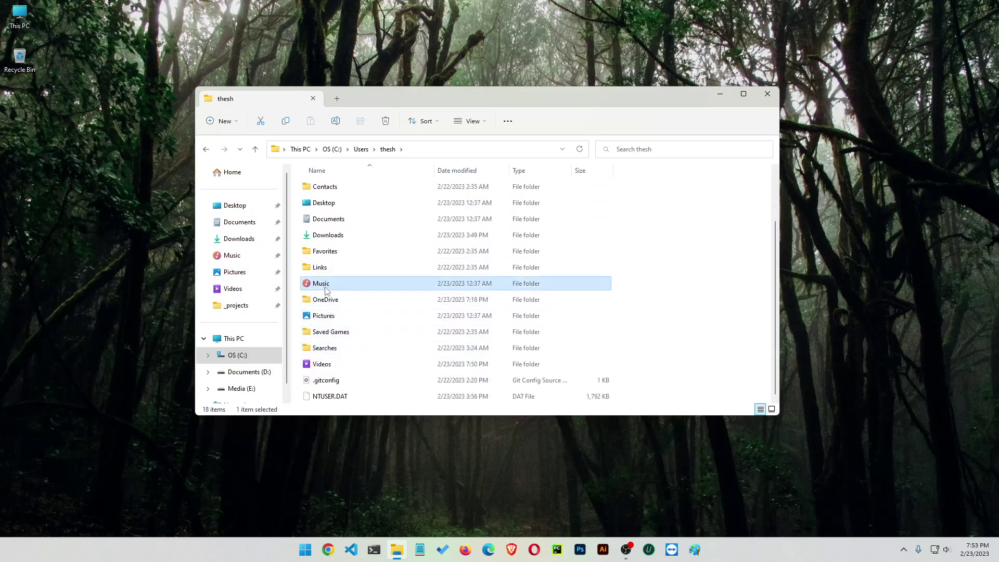
click(335, 318)
click(334, 366)
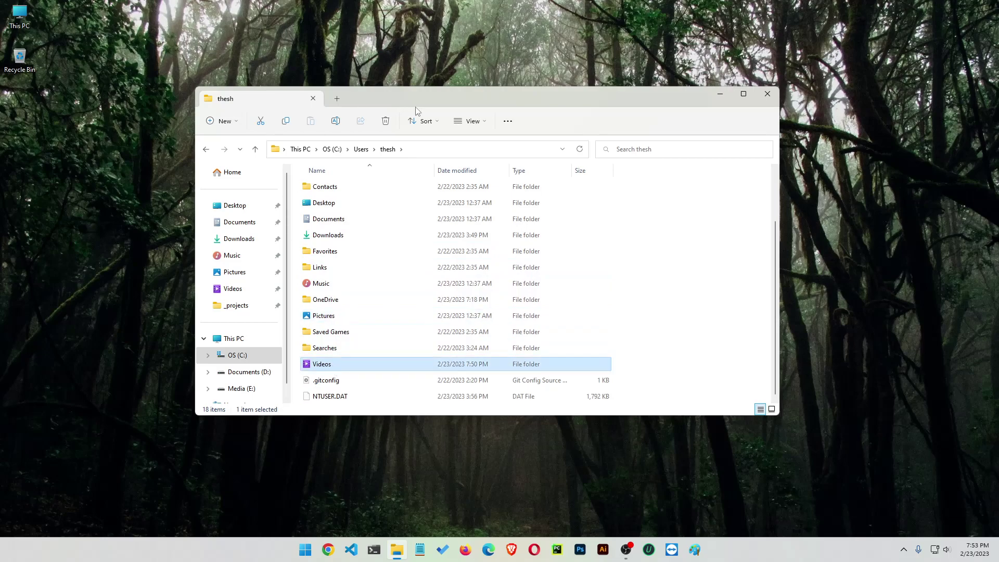
Inspect the pinned Desktop, Documents, Downloads, Music, Pictures and Videos folders, and return to Desktop
click(237, 205)
click(235, 223)
click(235, 239)
click(233, 255)
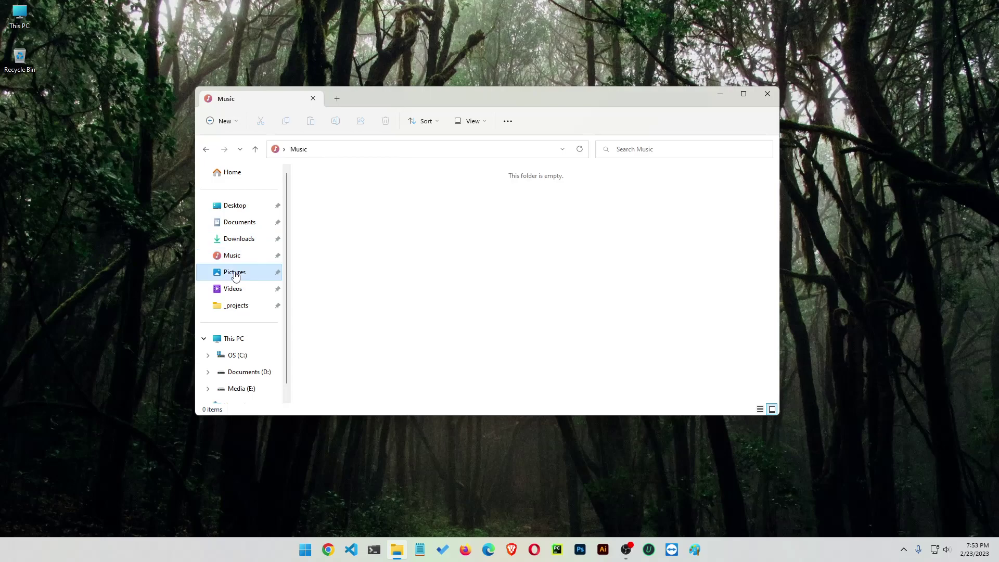
click(234, 272)
click(231, 292)
click(232, 293)
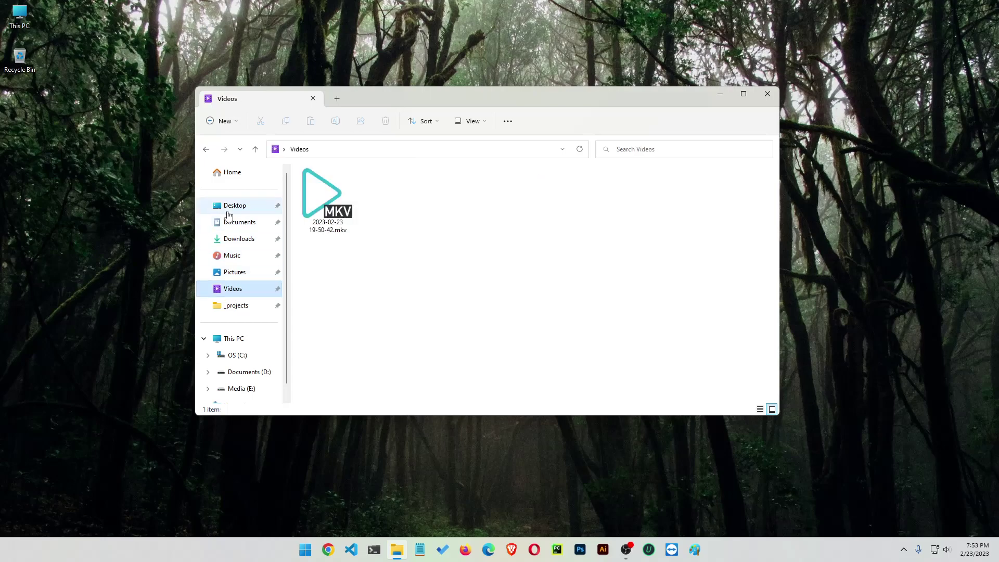
click(229, 209)
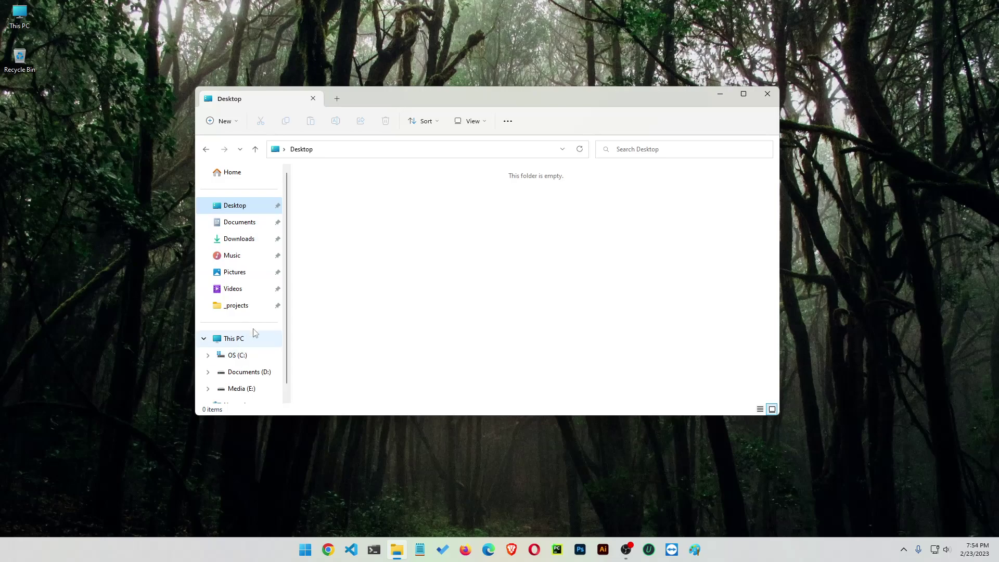
View the drives in This PC, recheck Home and the pinned folders from Desktop to Videos, and return to This PC
click(239, 339)
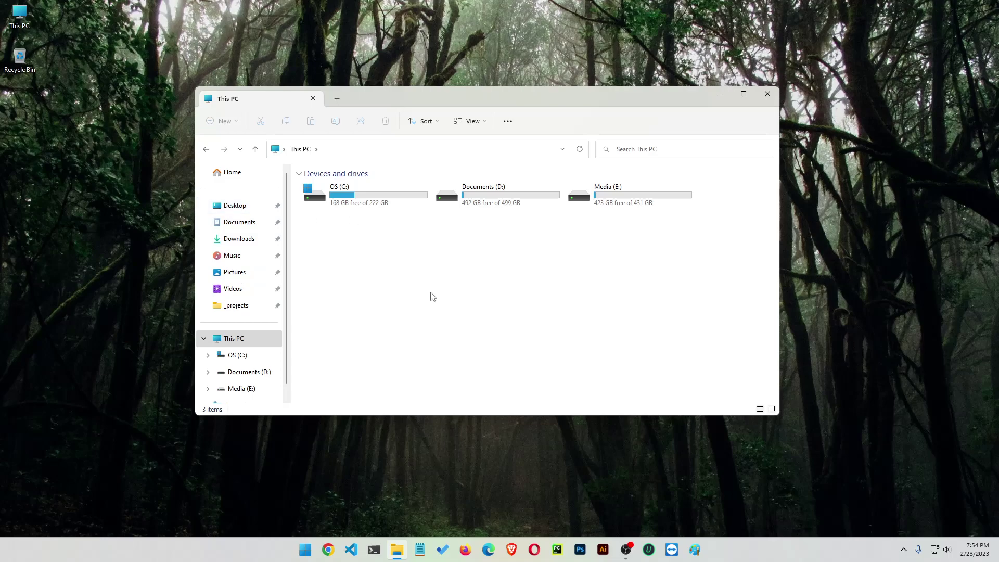
click(236, 173)
click(230, 207)
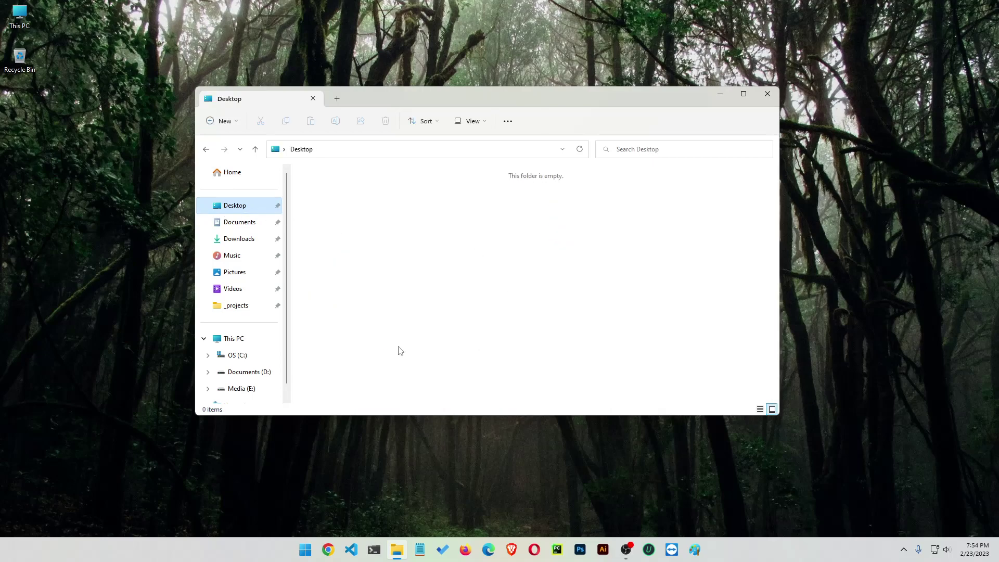
click(249, 223)
click(237, 240)
click(232, 255)
click(232, 273)
click(231, 293)
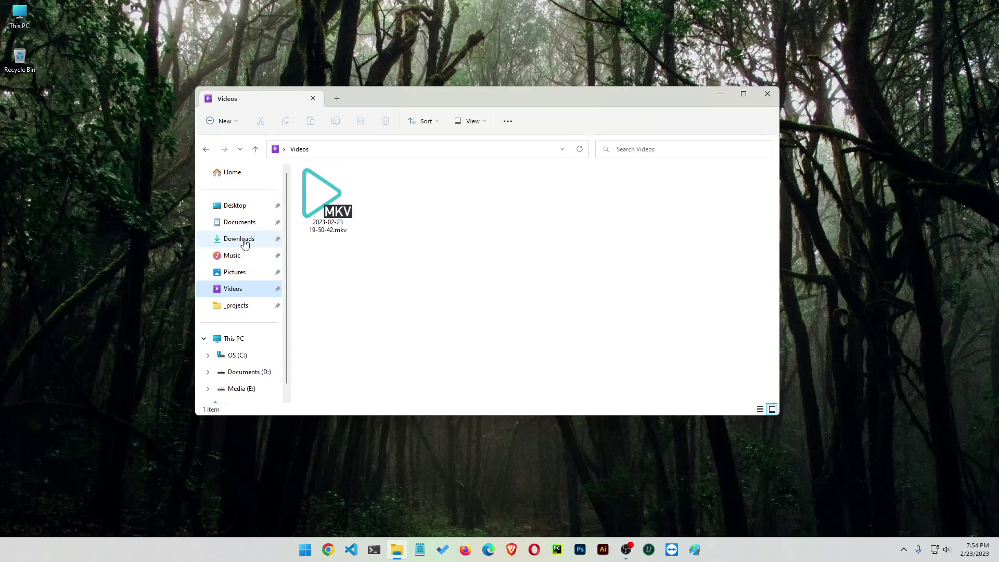
click(243, 241)
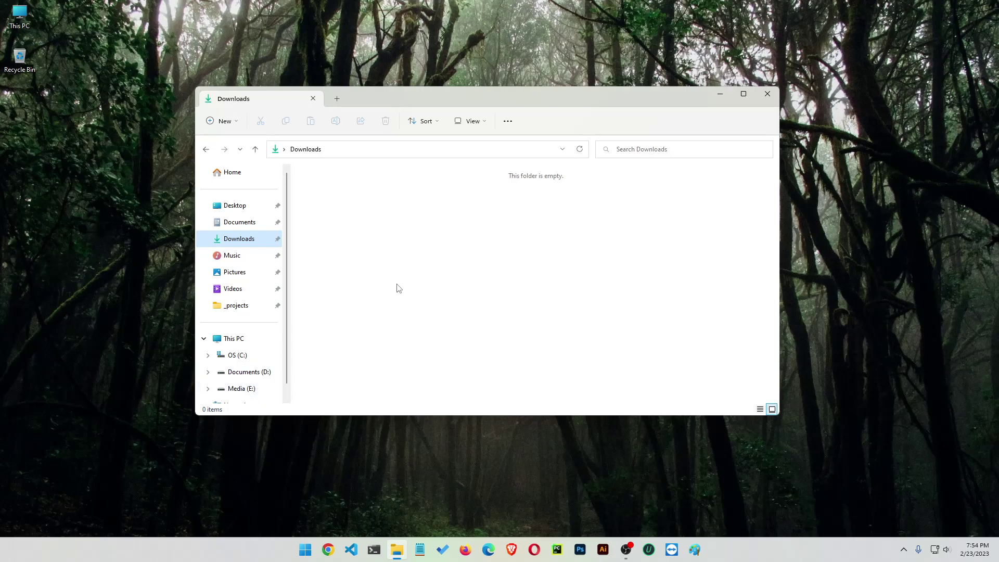
click(237, 292)
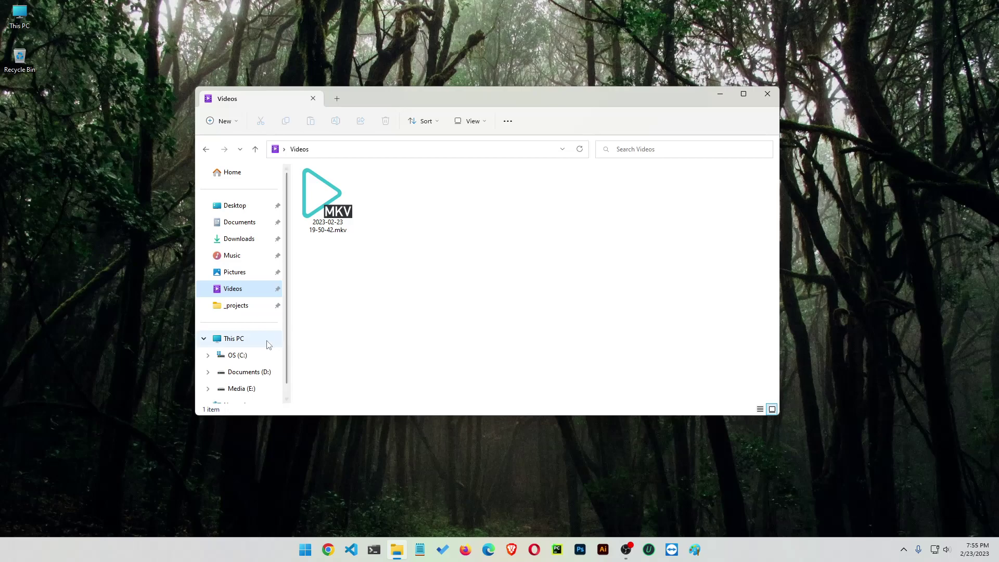
click(239, 340)
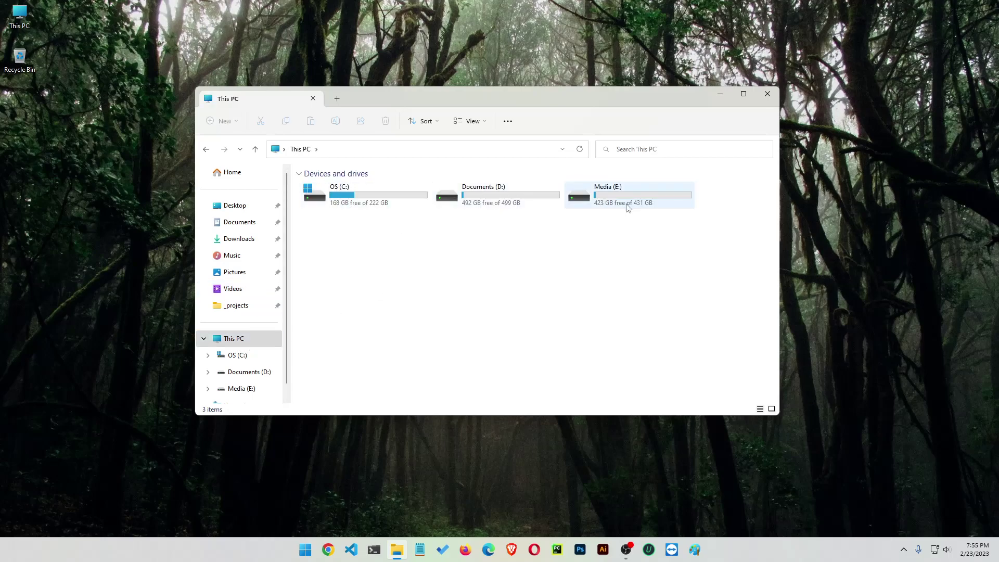
Open the OS (C:) drive from This PC and review its top-level folders from PerfLogs to Windows
click(333, 198)
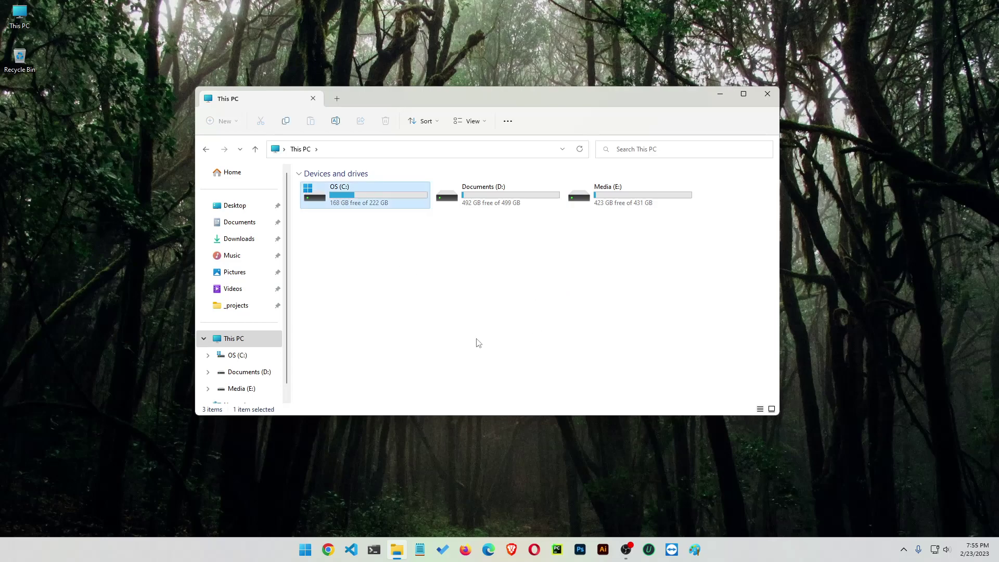
drag(486, 226, 732, 42)
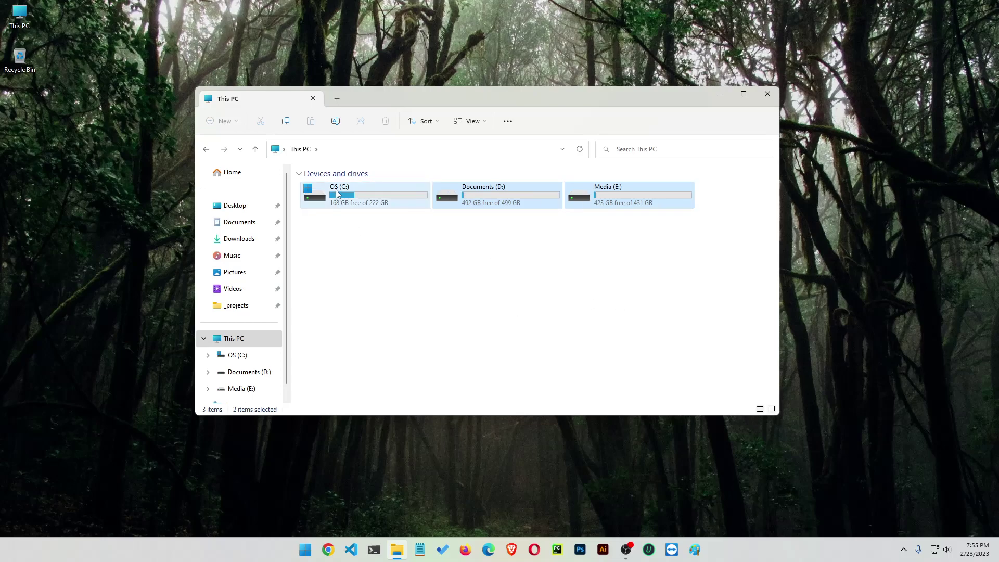
double_click(365, 197)
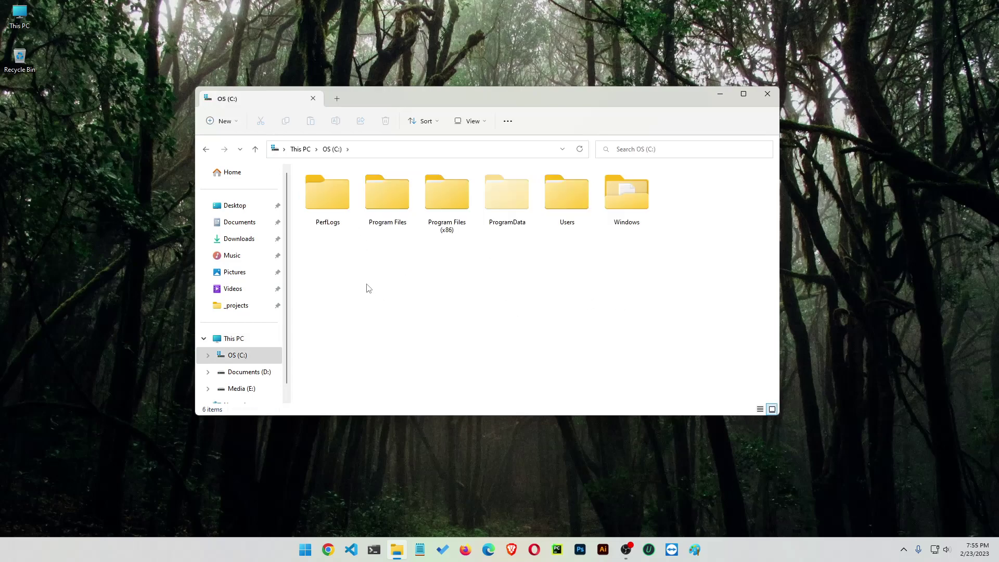
drag(314, 269, 466, 186)
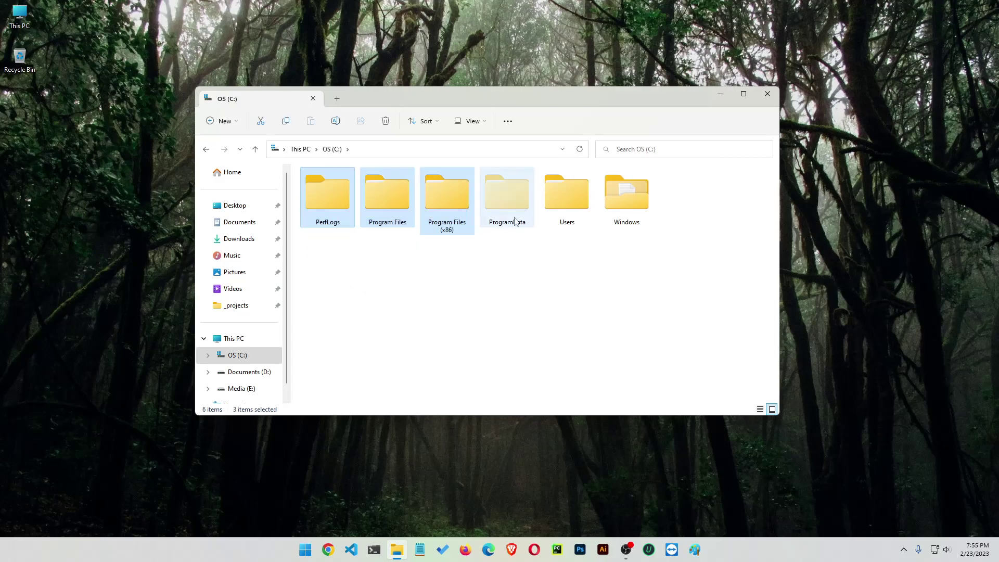
drag(512, 242, 701, 167)
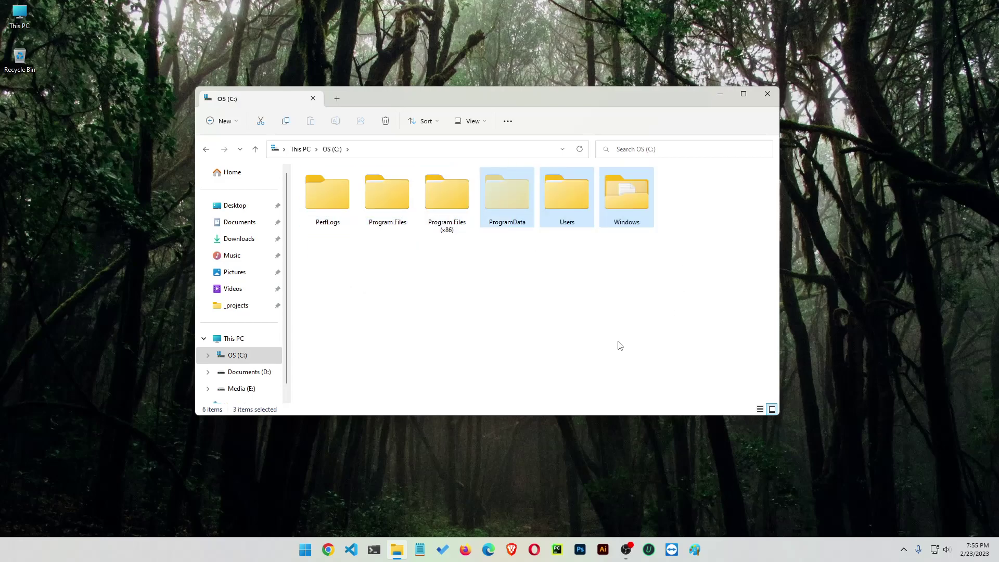
drag(328, 259, 723, 121)
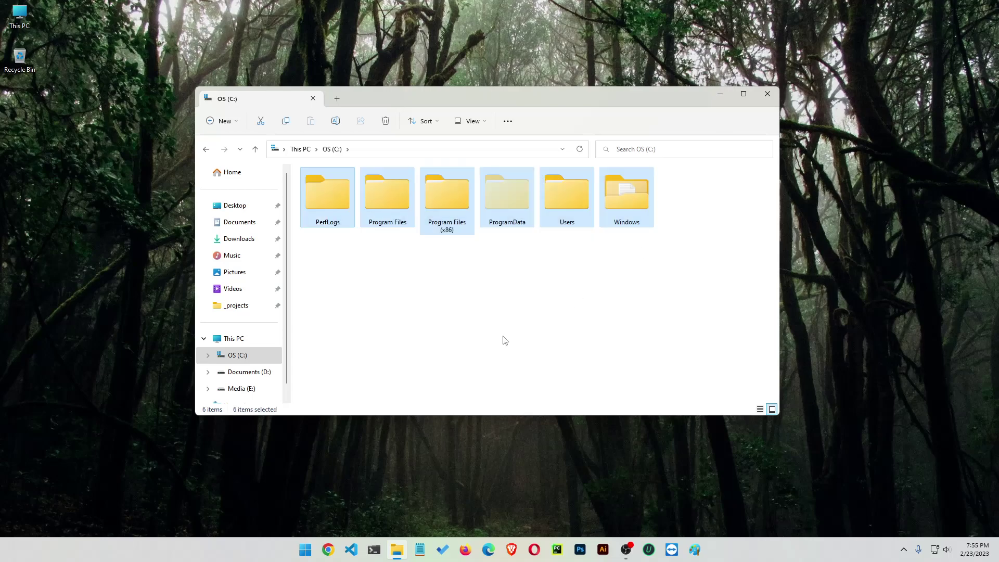
click(425, 317)
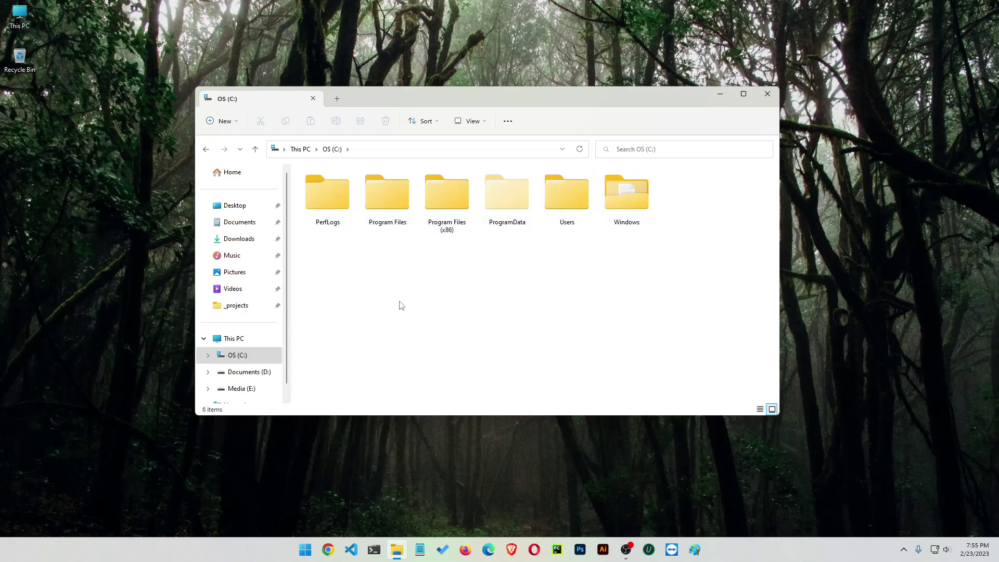
Inspect PerfLogs, Program Files and the contents of Program Files (x86), and return to the C: drive root
click(329, 186)
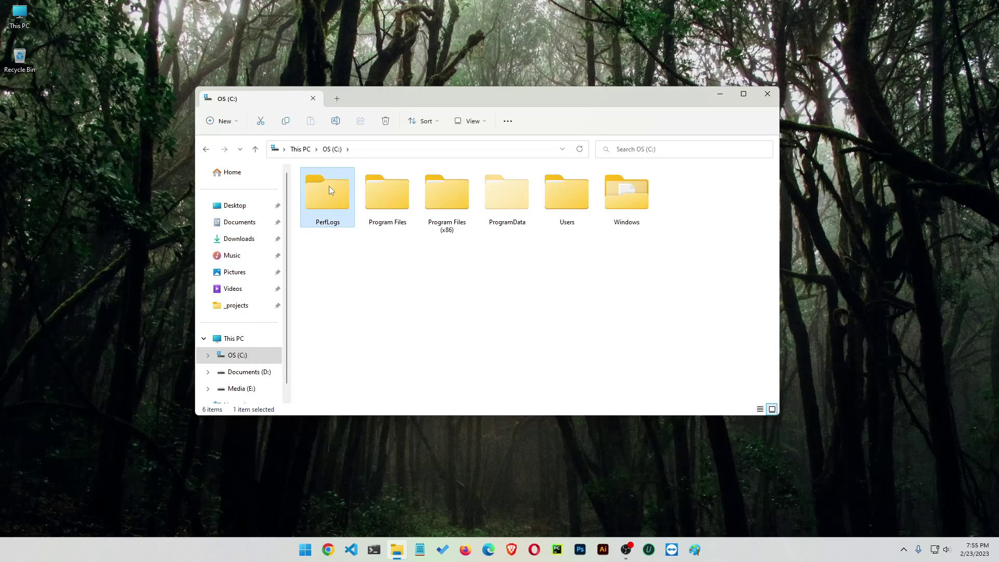
click(380, 192)
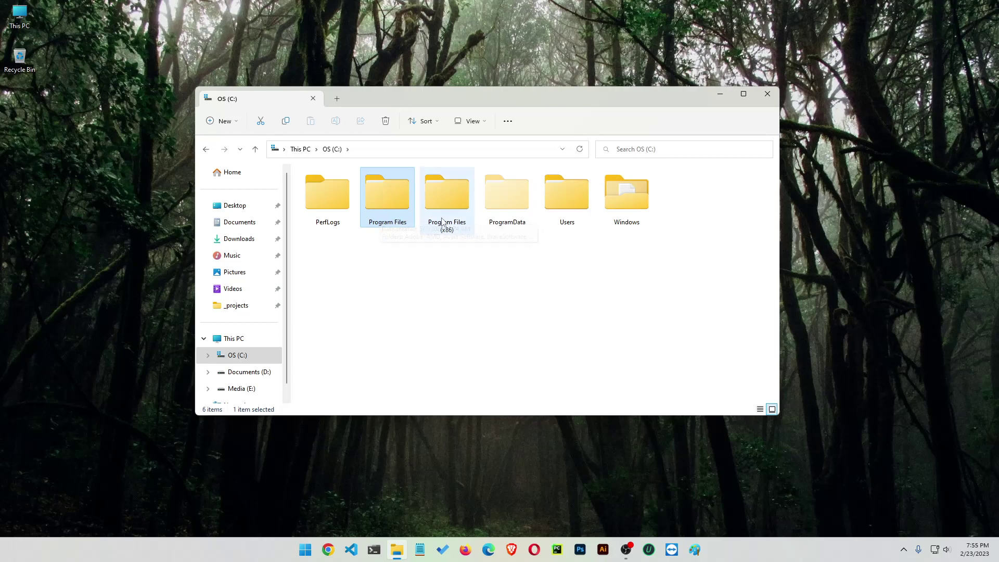
click(450, 234)
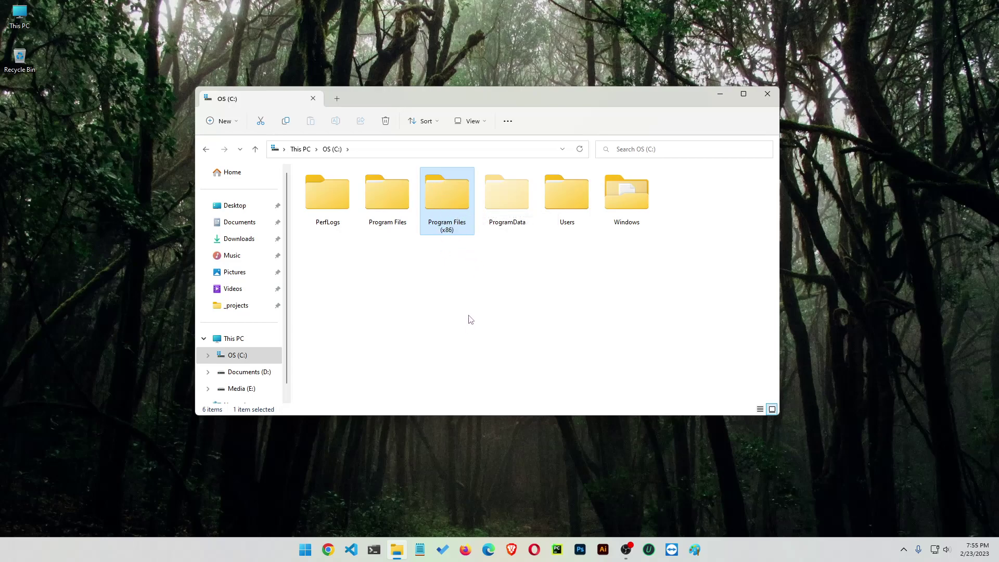
double_click(442, 207)
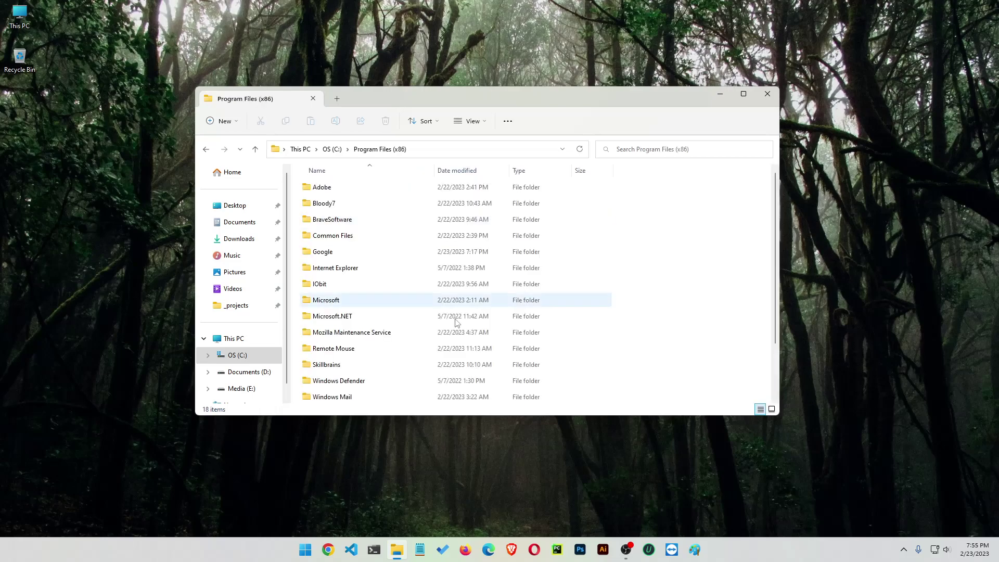
click(260, 153)
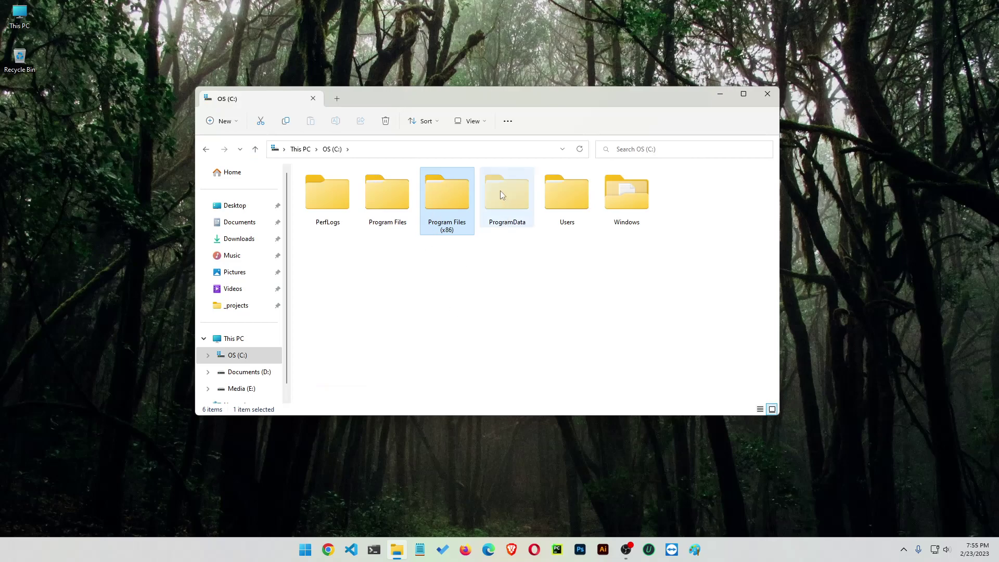
Look through the contents of the ProgramData folder and return to the C: drive root
mouse_move(499, 190)
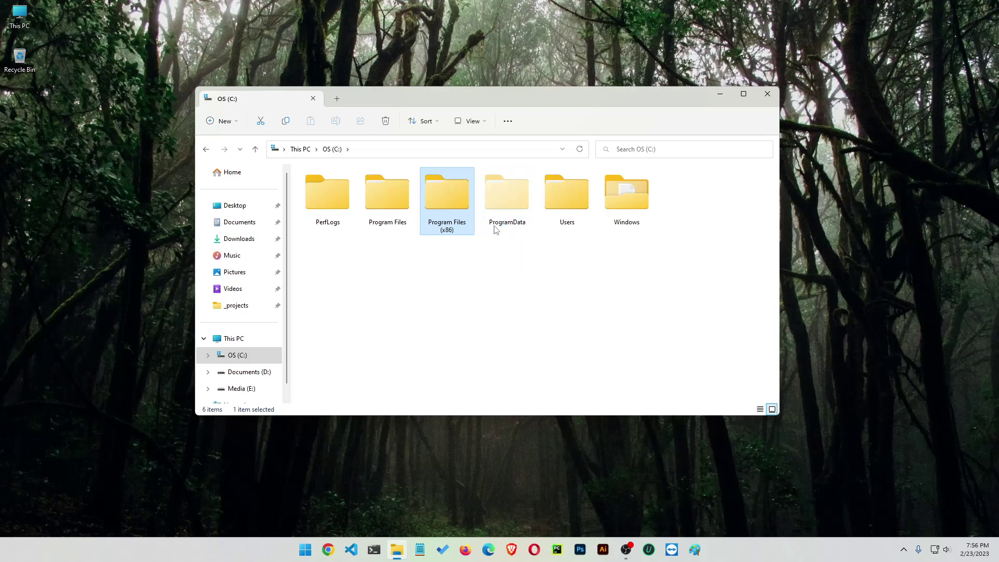
double_click(510, 194)
scroll(372, 308, down, 1)
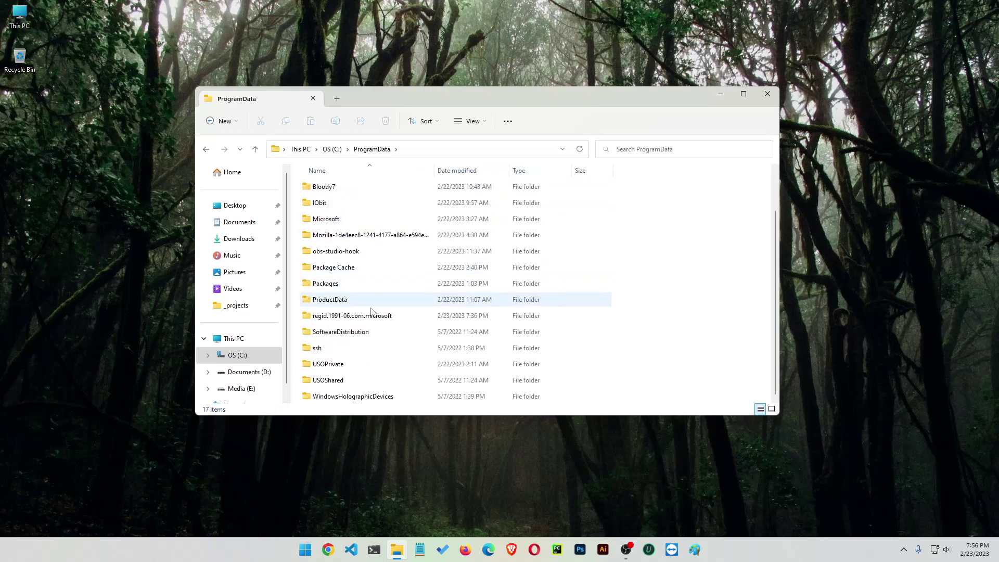
scroll(343, 394, up, 1)
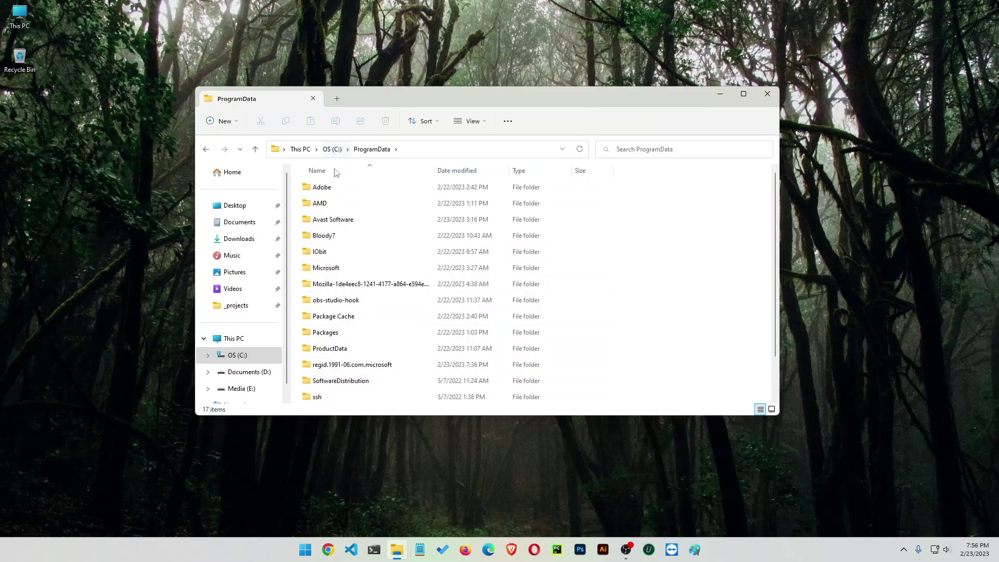
click(255, 149)
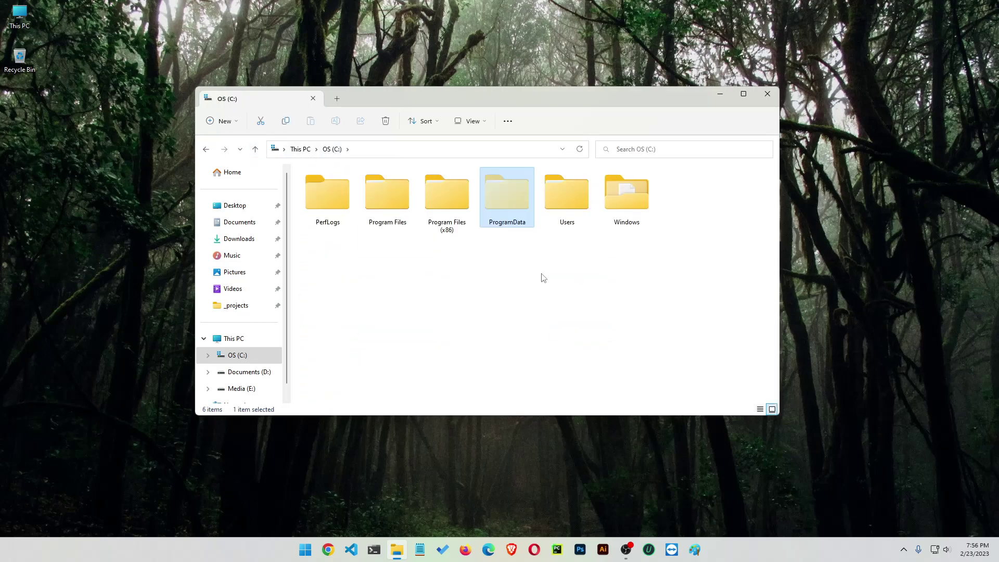
View the contents of the Default and Public folders inside Users, and return to the Users folder
double_click(571, 190)
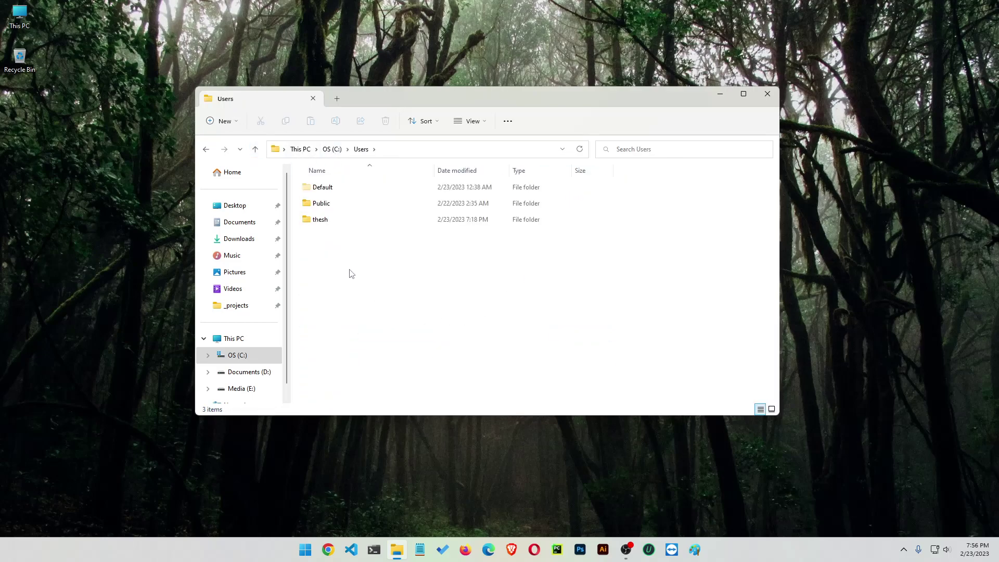
double_click(329, 188)
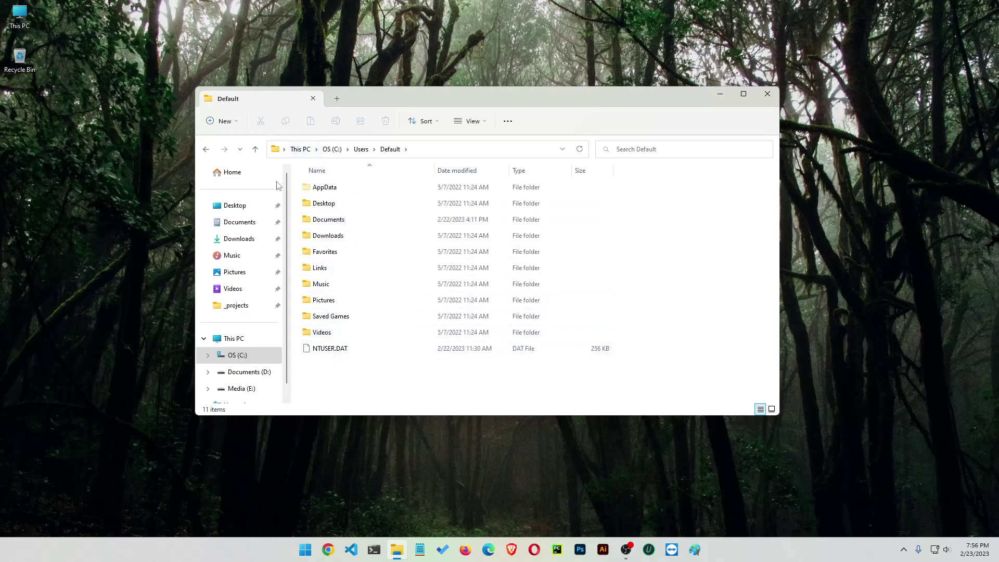
click(255, 148)
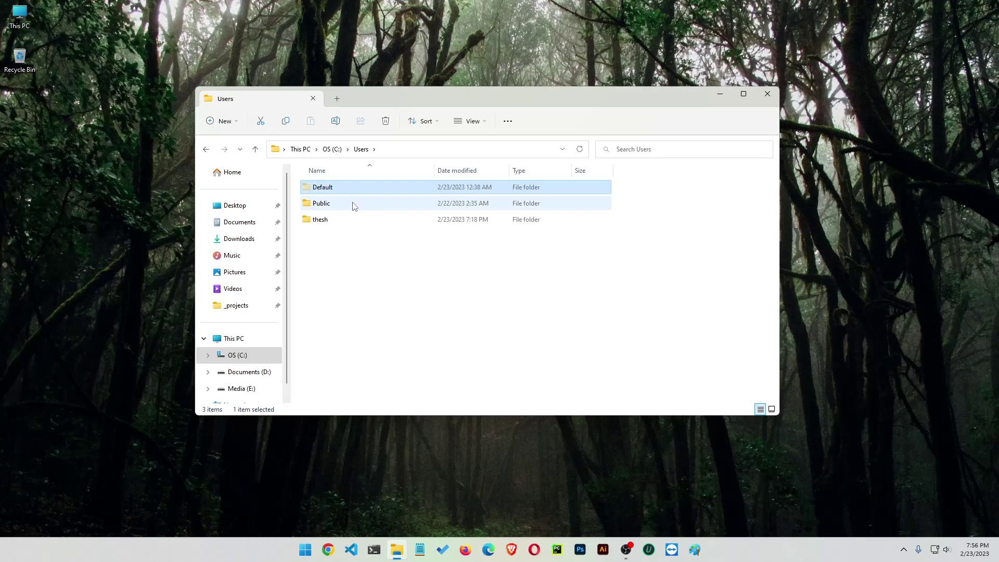
double_click(353, 205)
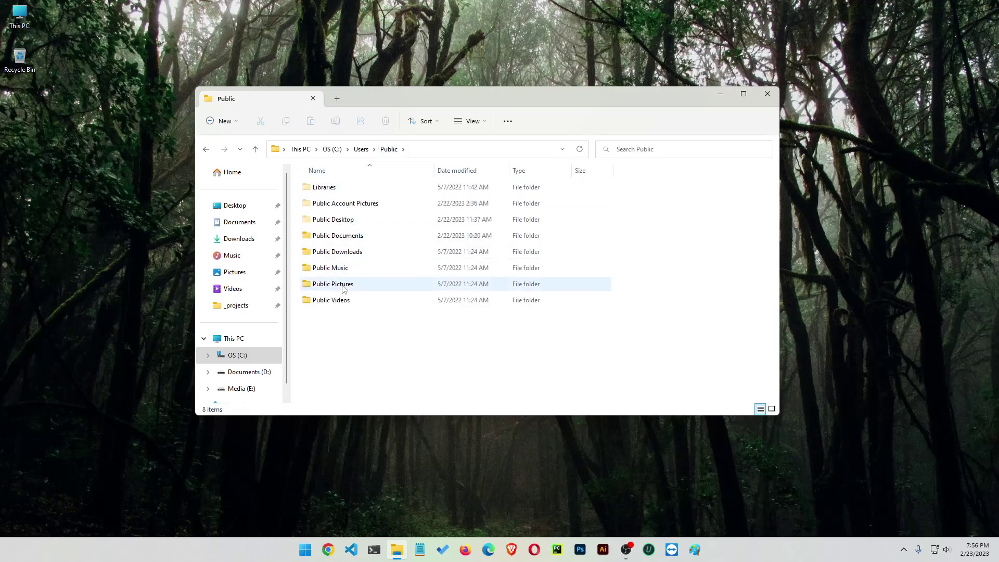
click(255, 149)
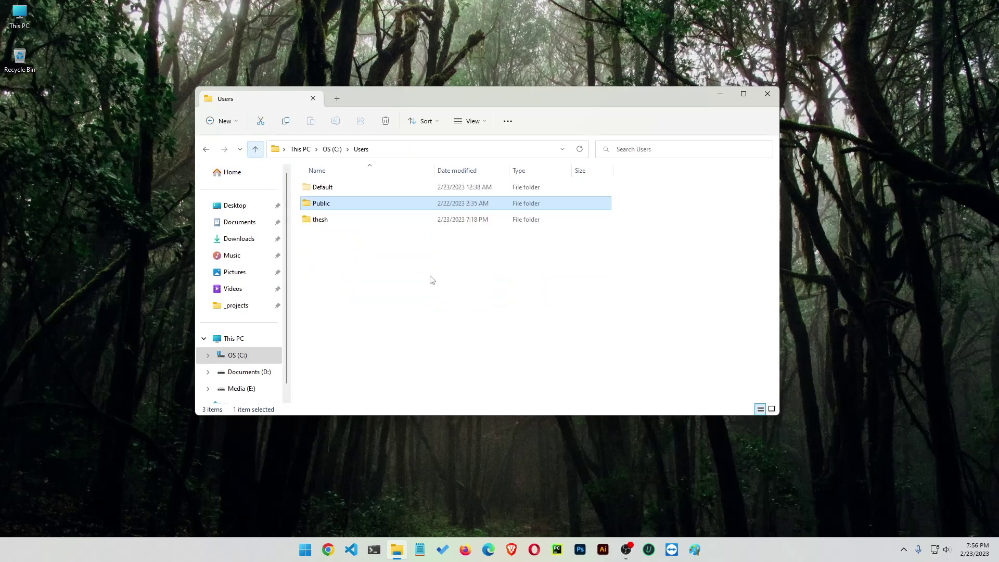
Look through the personal profile folder inside Users and return to the C: drive root
click(310, 223)
double_click(336, 223)
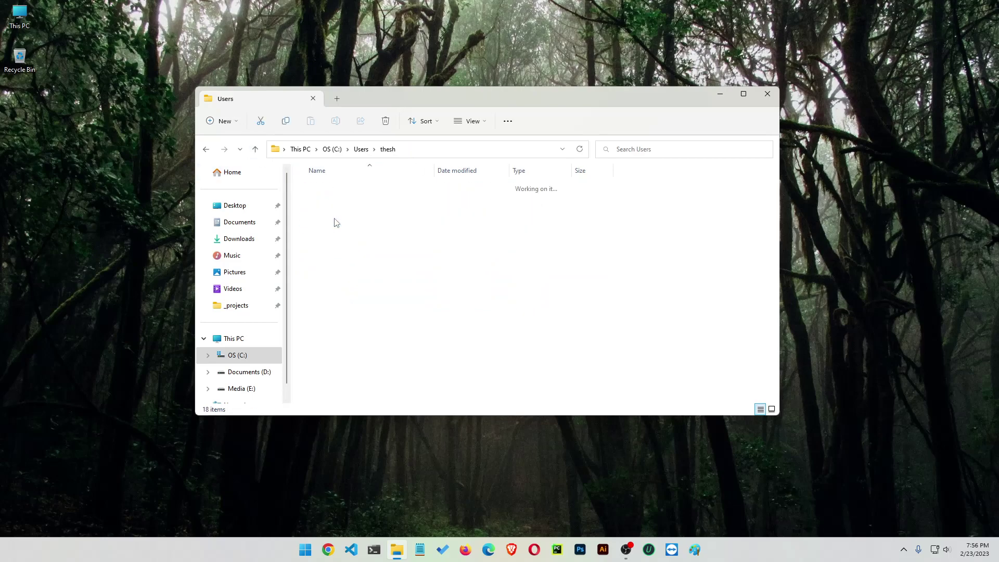
scroll(338, 250, down, 1)
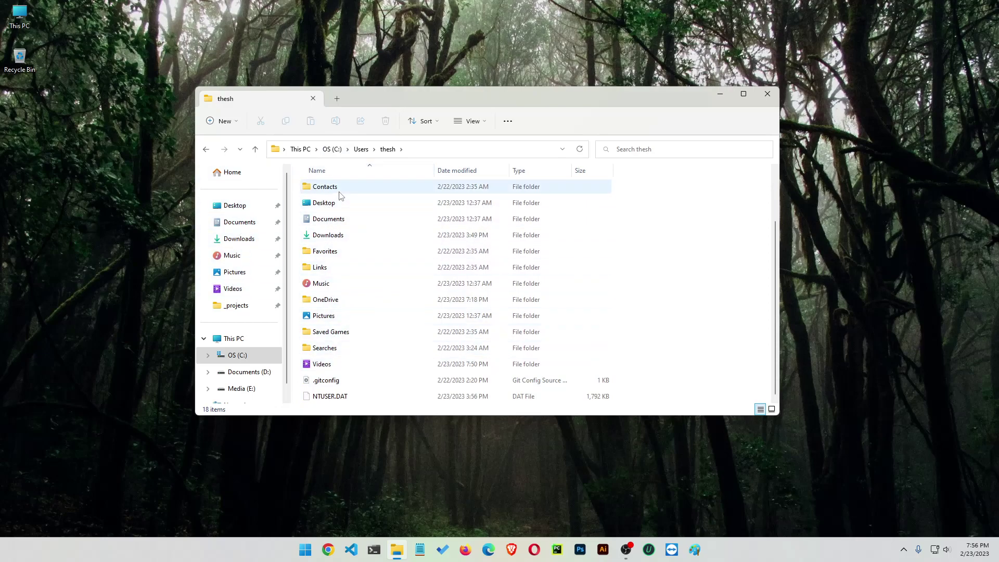
click(256, 151)
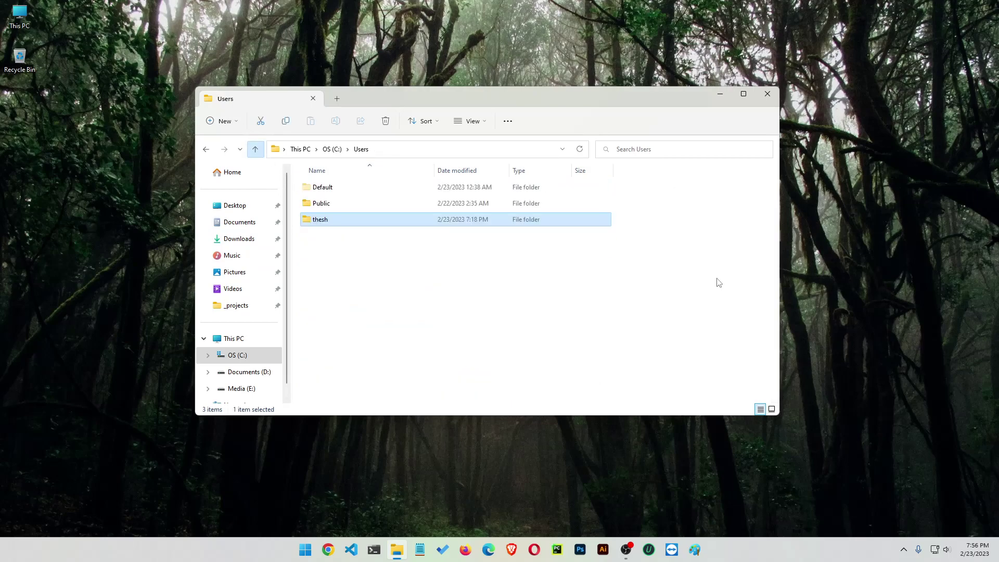
click(256, 150)
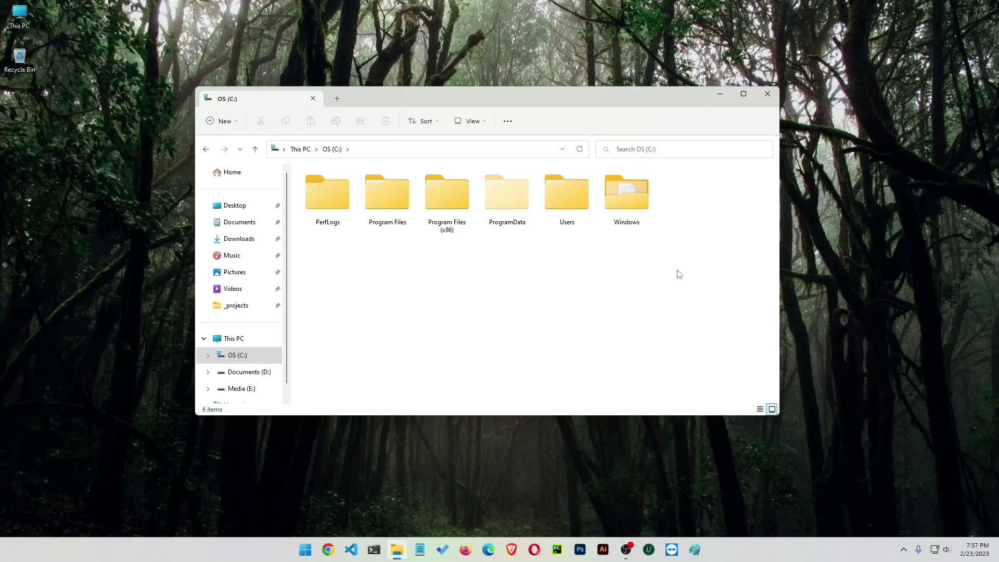
Open the Download folder inside Windows\SoftwareDistribution on the C: drive
drag(322, 254, 719, 172)
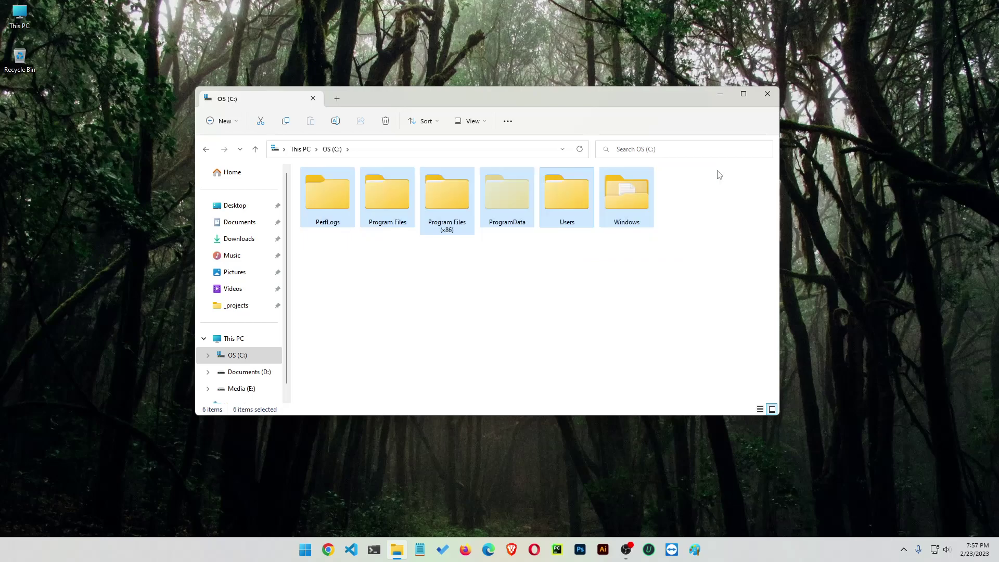
double_click(628, 206)
scroll(380, 286, down, 20)
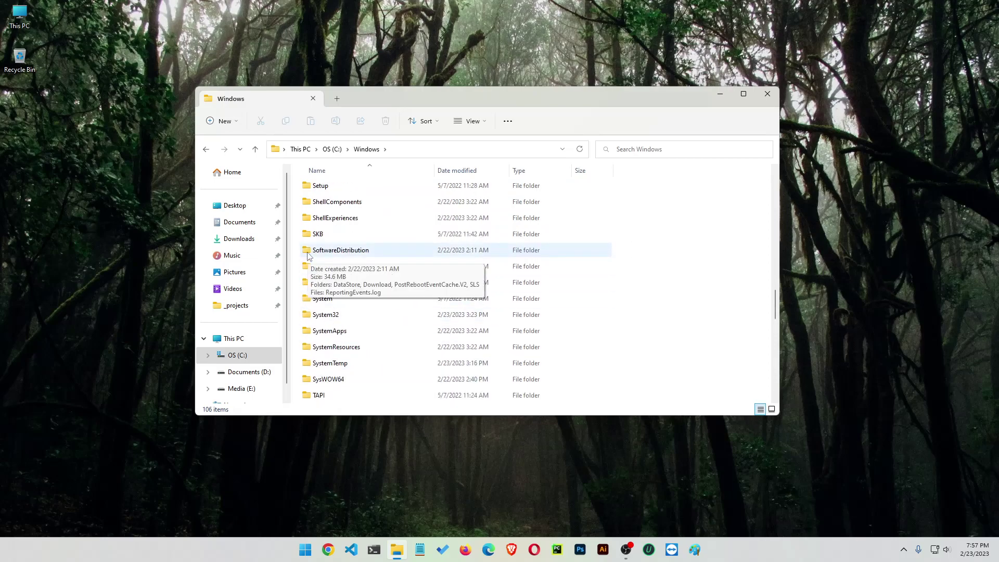
double_click(385, 252)
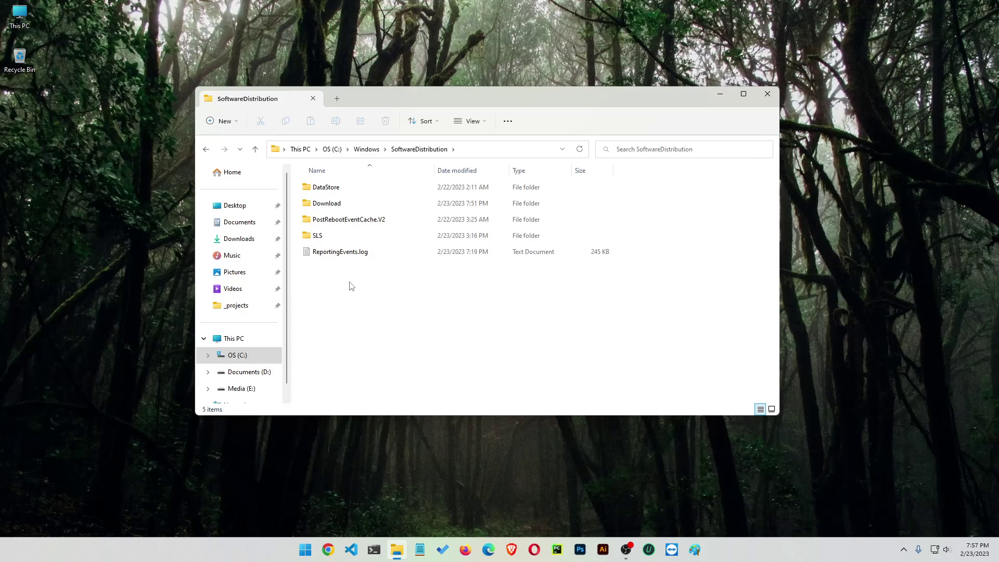
double_click(346, 205)
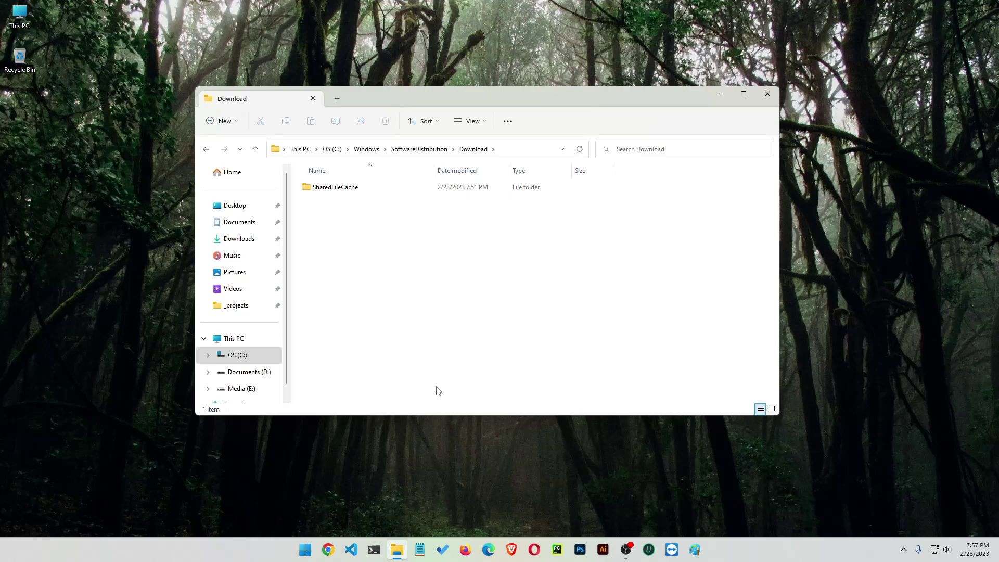
Delete everything in the SoftwareDistribution Download folder with administrator permission, and close the File Explorer window
key(ctrl+a)
click(386, 122)
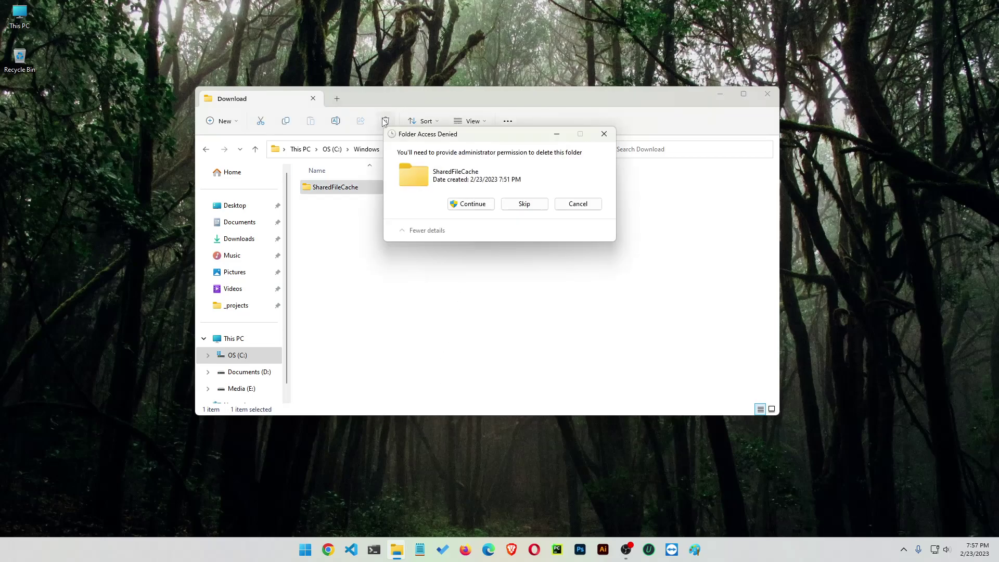
click(479, 204)
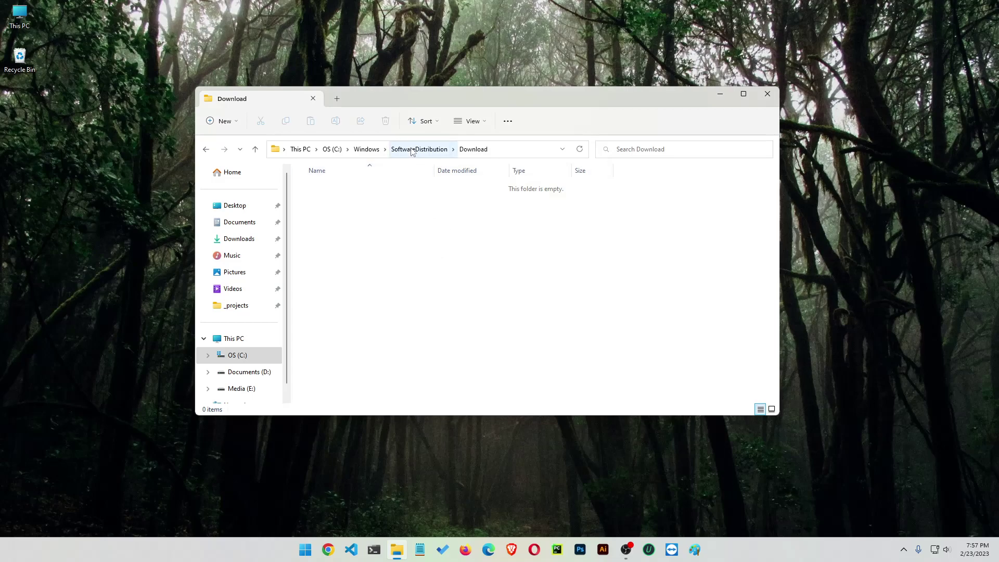
click(481, 151)
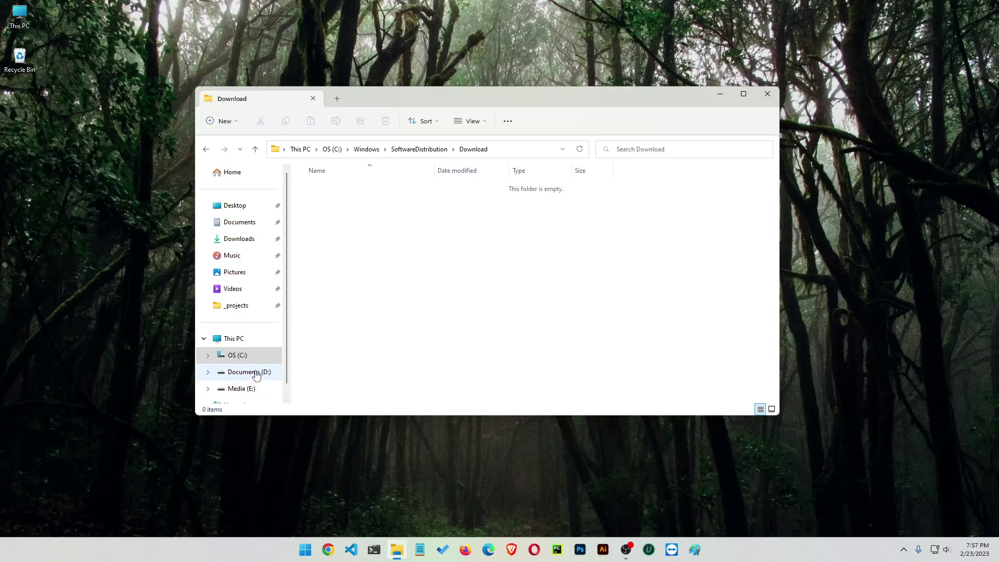
scroll(255, 376, down, 1)
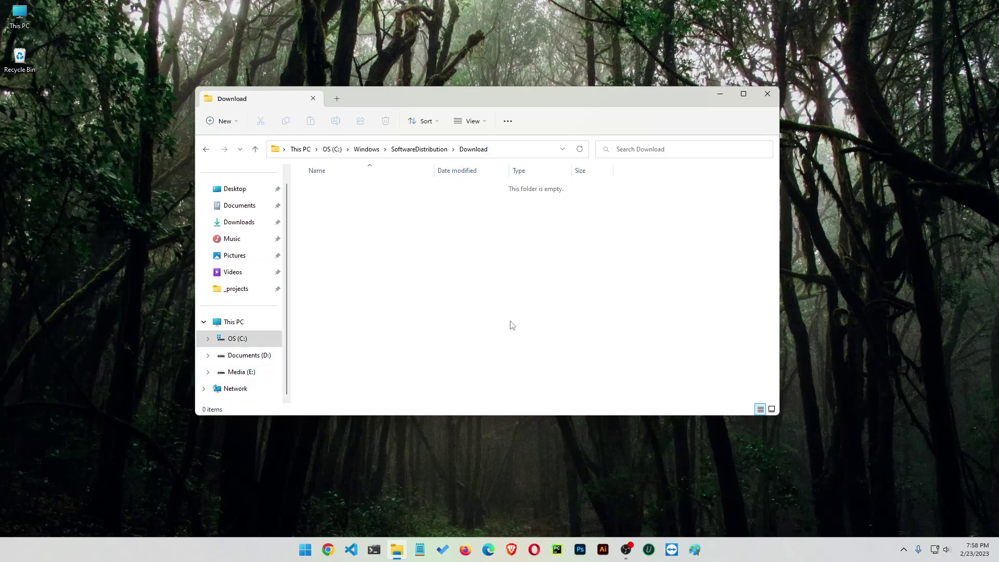
click(768, 95)
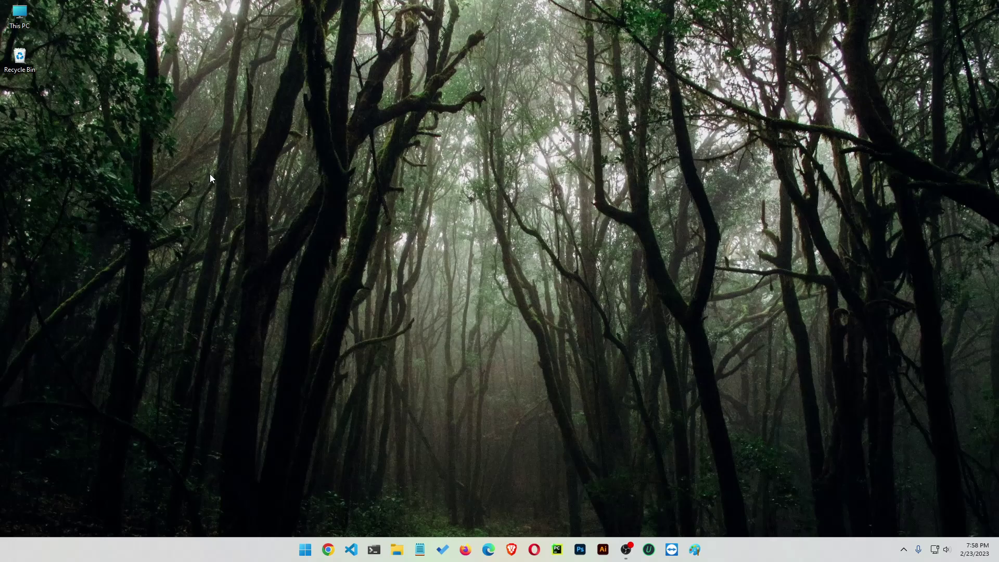
key(super+s)
text(run)
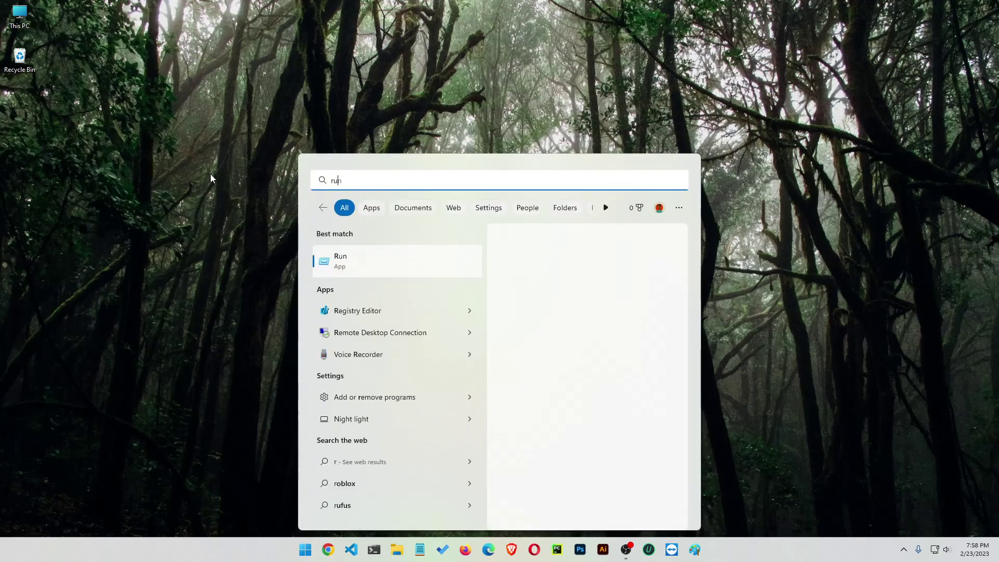
key(BackSpace)
key(BackSpace)
key(BackSpace)
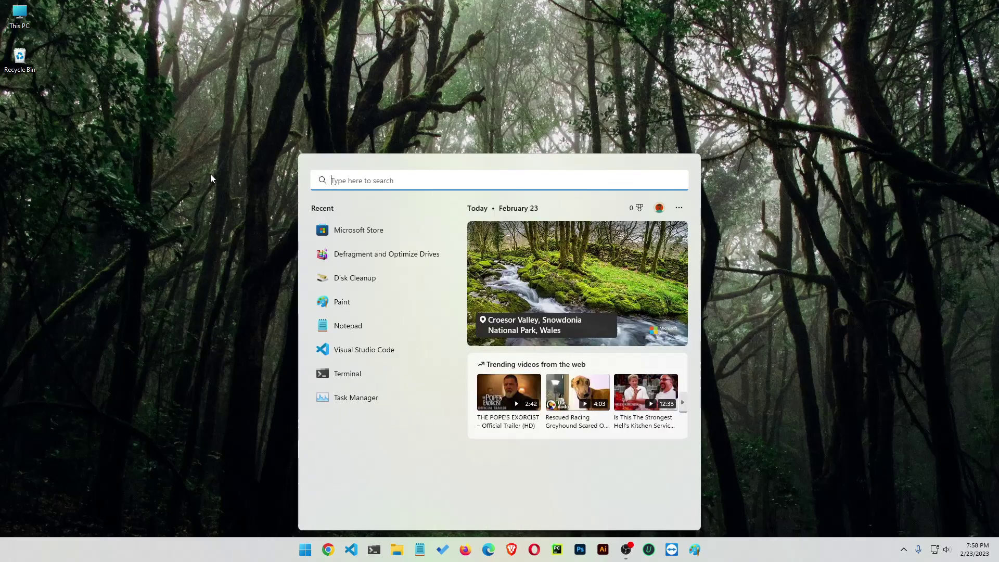
key(Escape)
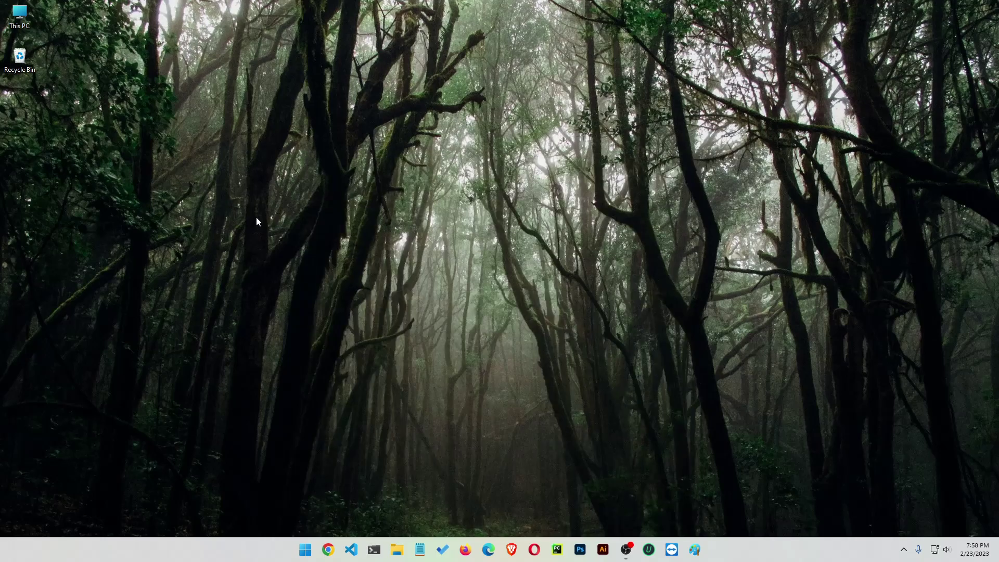
View the Recent folder by running "recent" from the Run dialog, and close the File Explorer window
key(super+r)
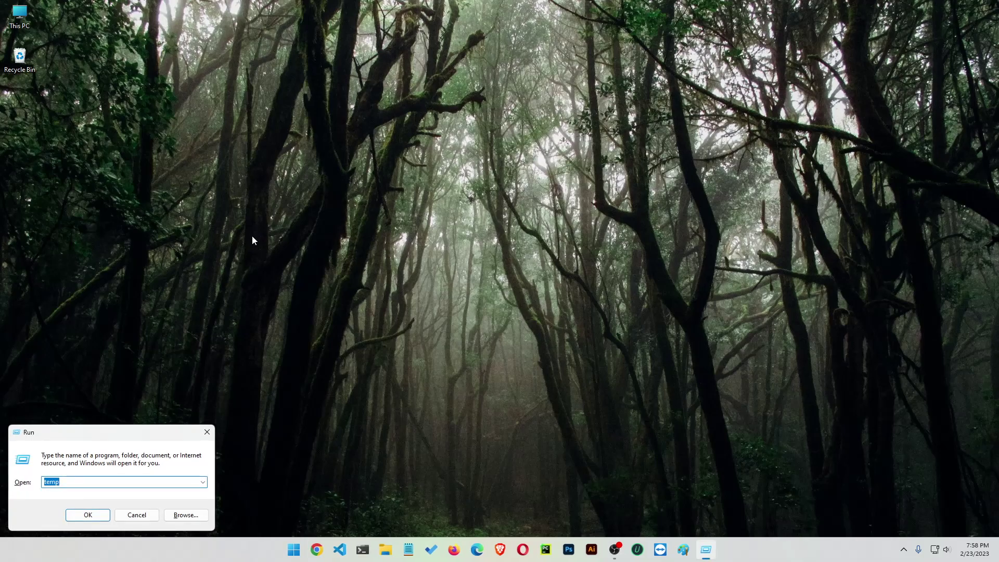
text(recent)
key(Return)
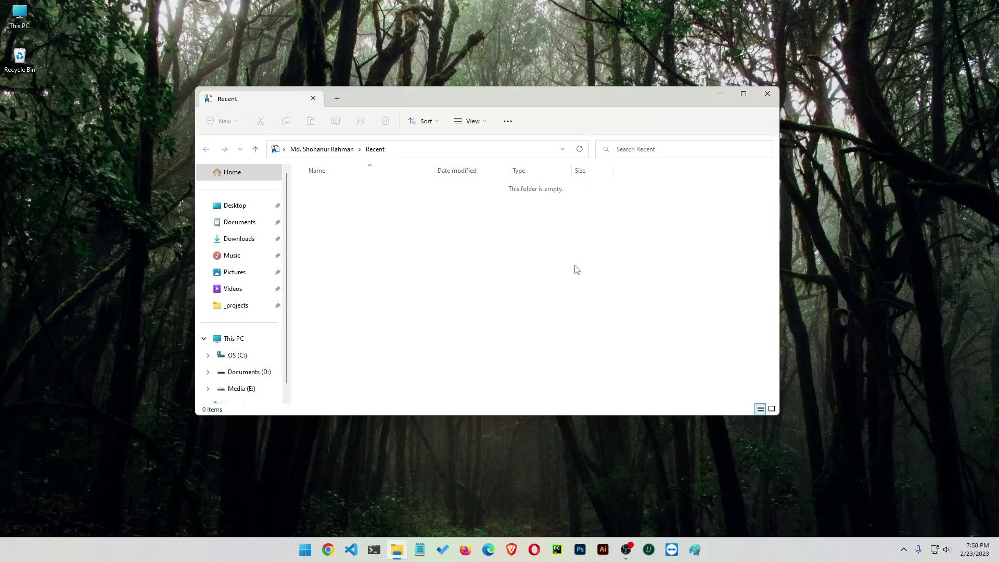
click(767, 94)
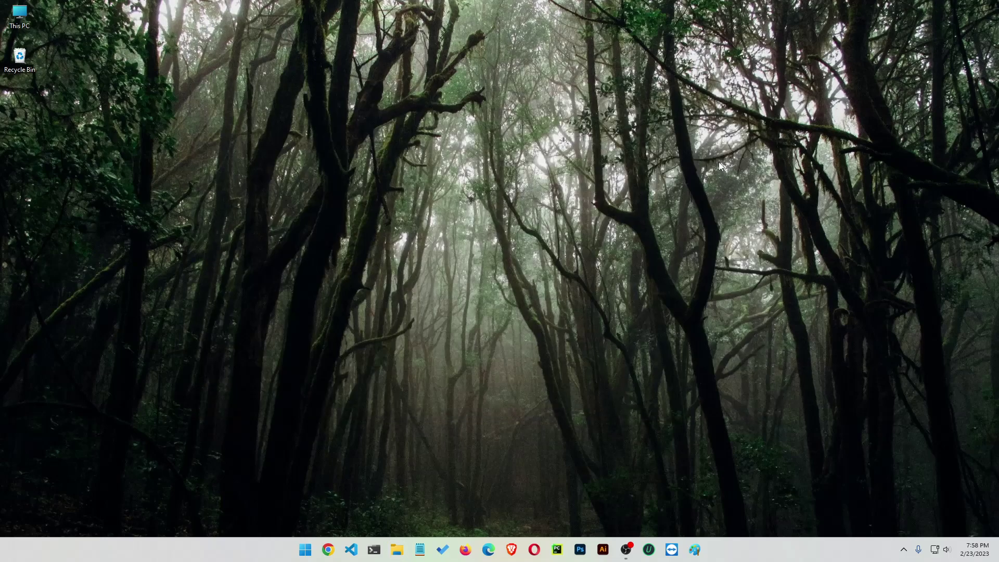
Run "temp" from the Run dialog, try to delete everything in the Windows Temp folder, and close the window
key(super+r)
text(temp)
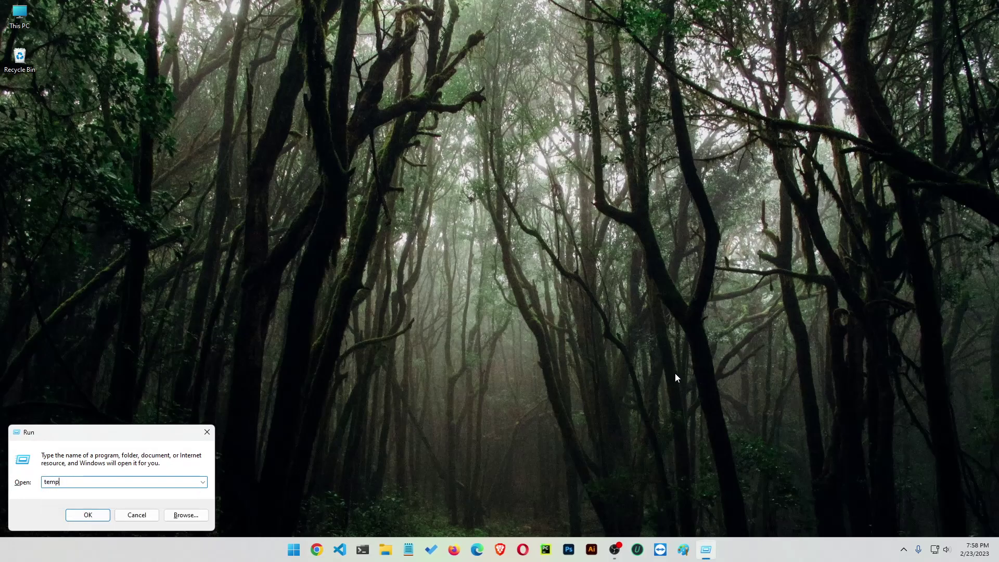
key(Return)
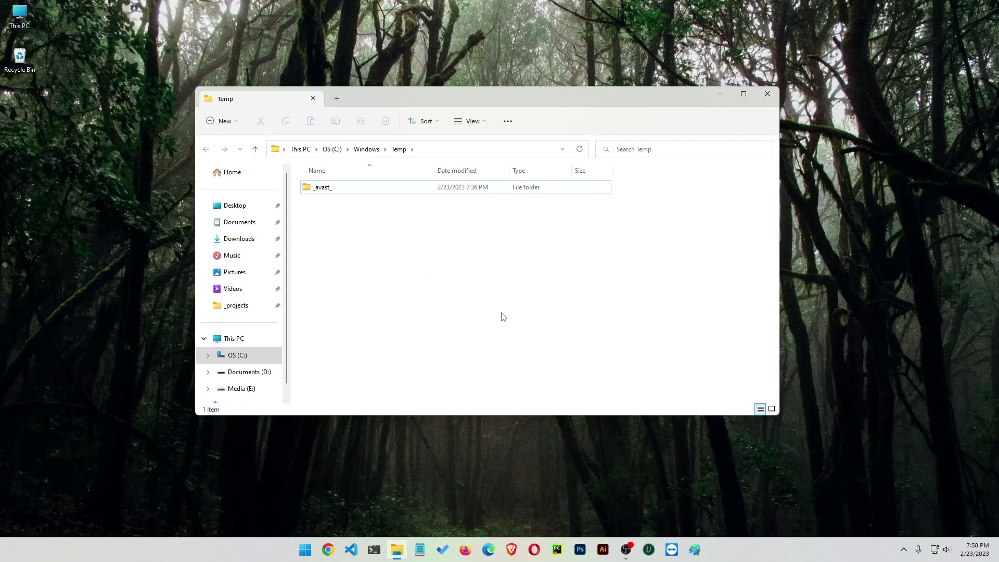
key(ctrl+a)
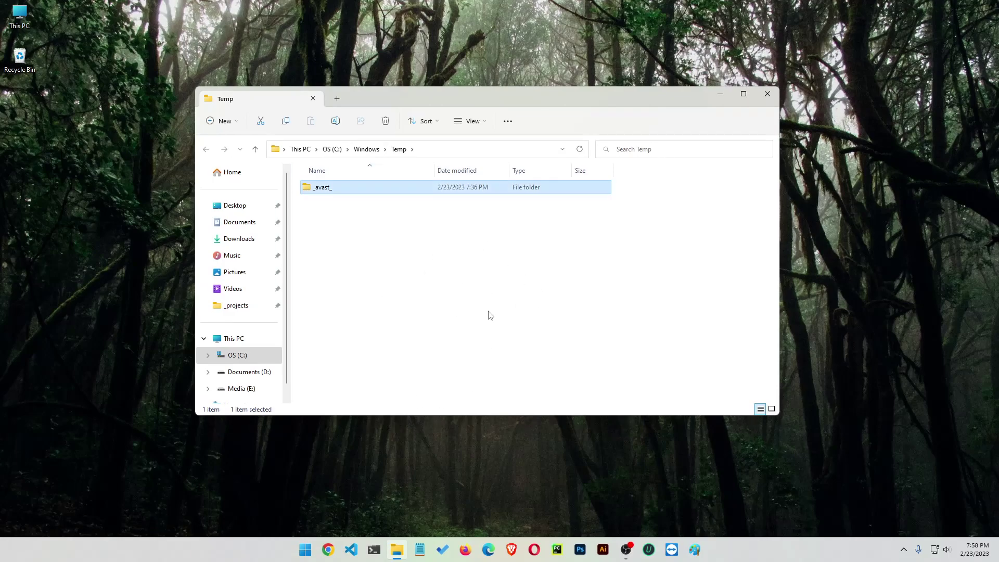
click(386, 121)
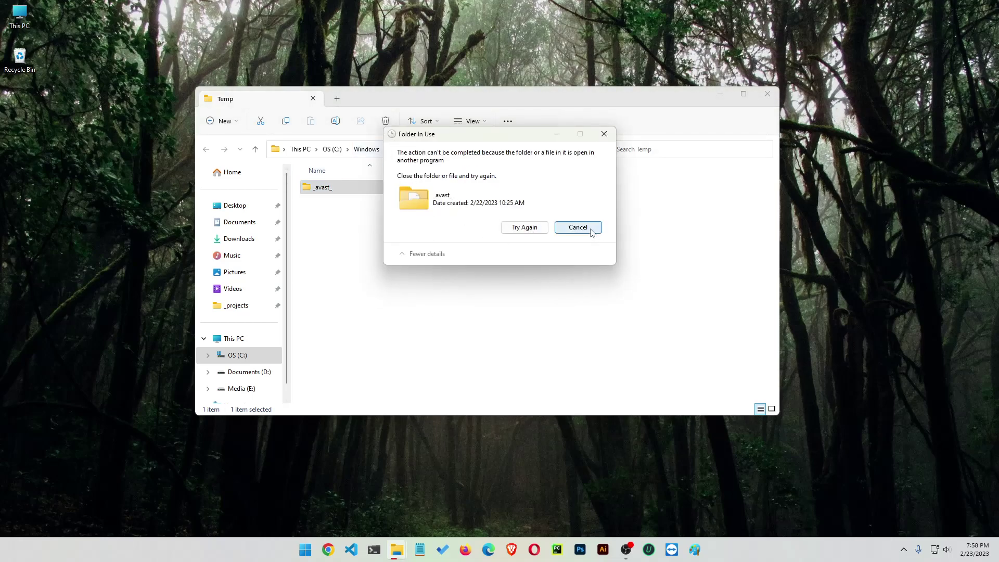
click(578, 227)
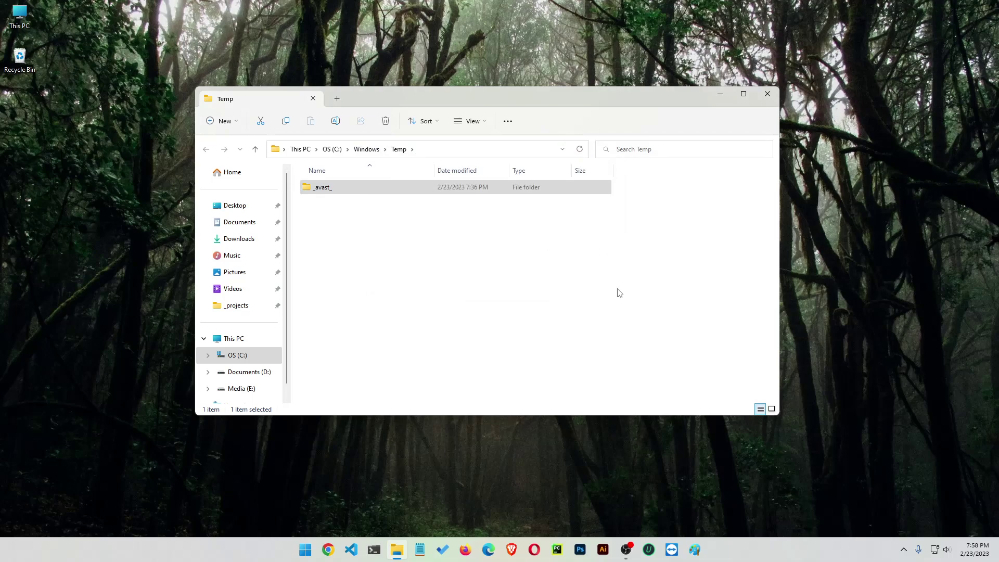
click(769, 94)
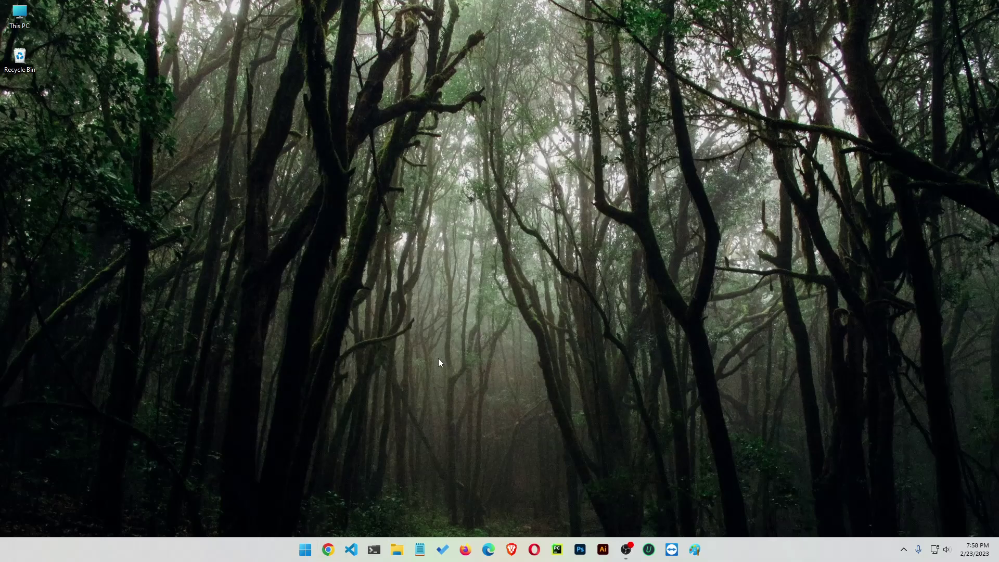
Run "%temp%" and delete everything in the user's Temp folder, skipping all files in use, and close the window
key(super+r)
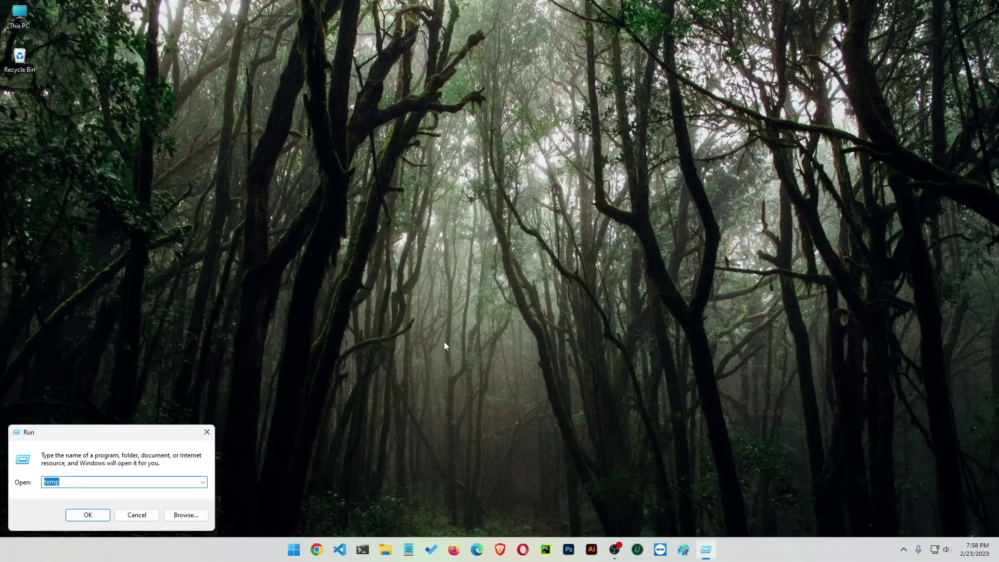
text(%temp%)
key(Return)
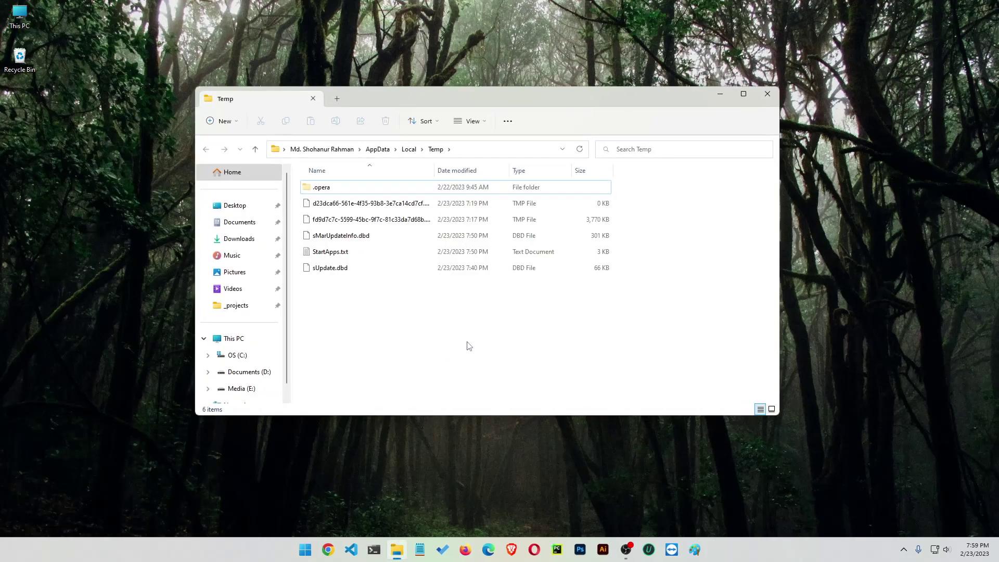
key(ctrl+a)
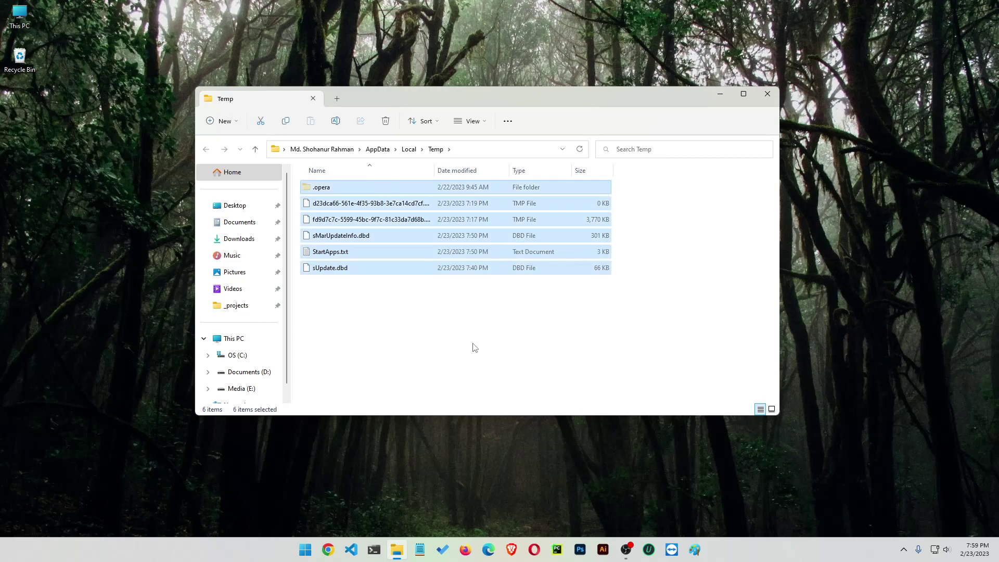
key(Delete)
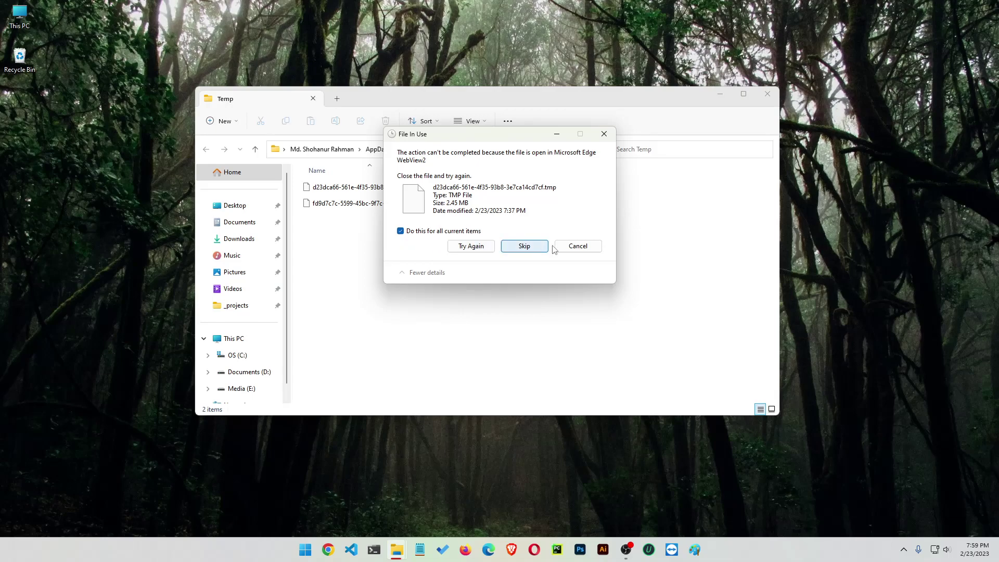
click(526, 246)
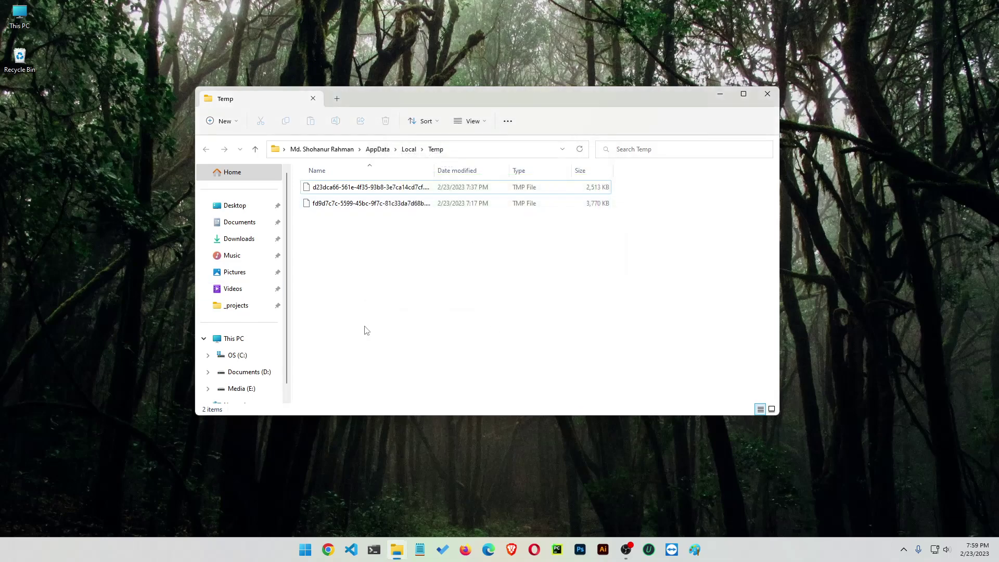
click(771, 94)
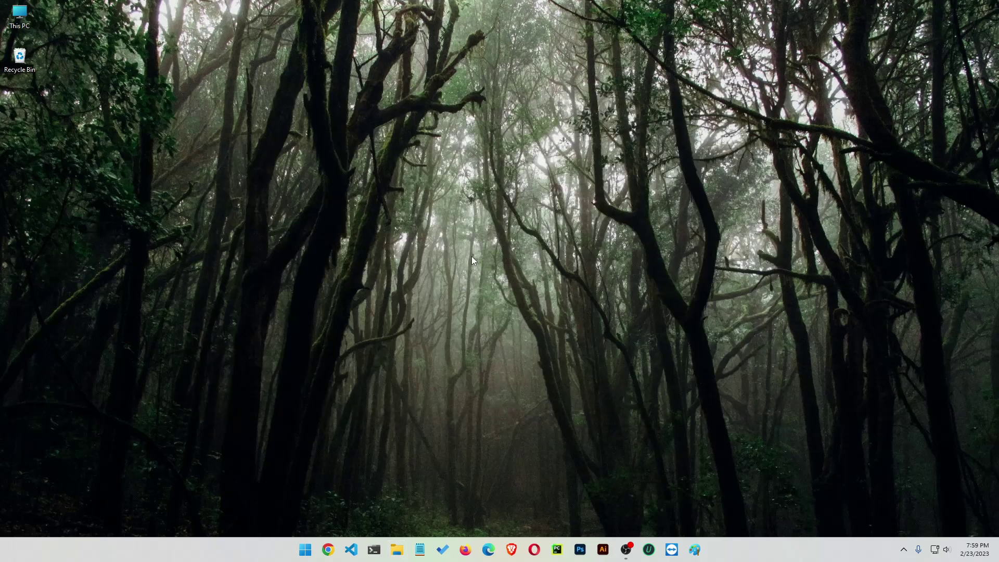
Open the Windows Prefetch folder by running "prefetch" from the Run dialog
key(super+r)
text(p)
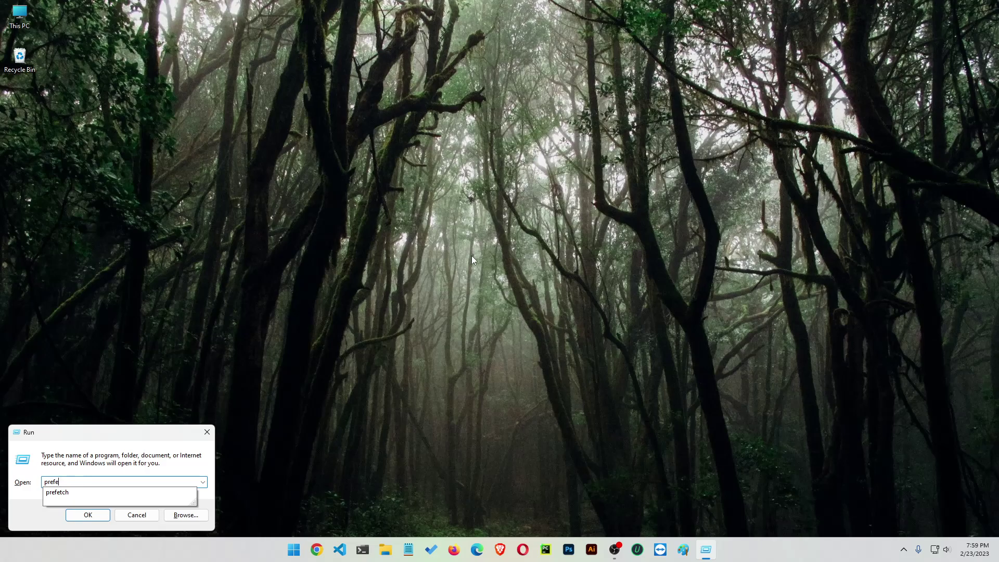
text(refetch)
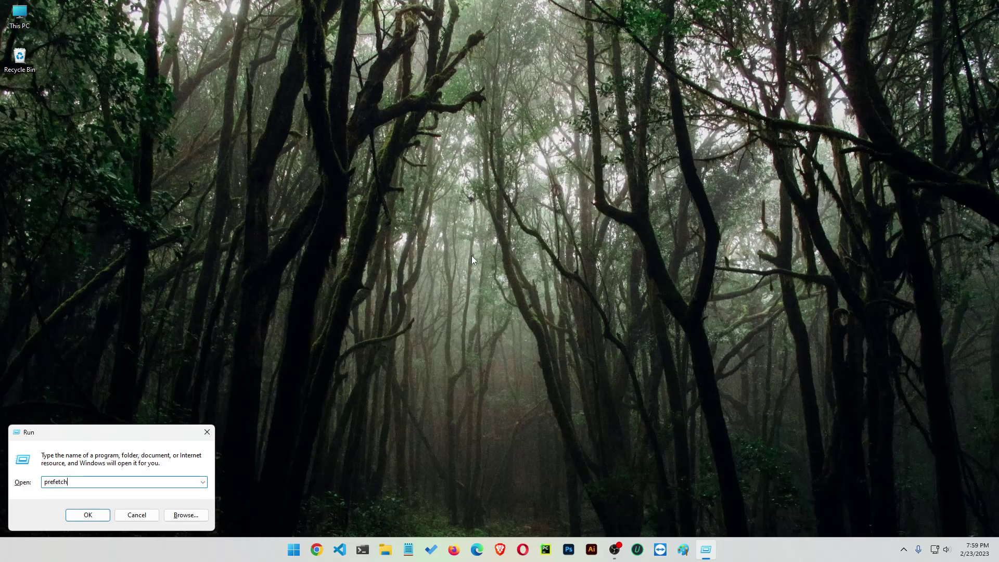
key(Return)
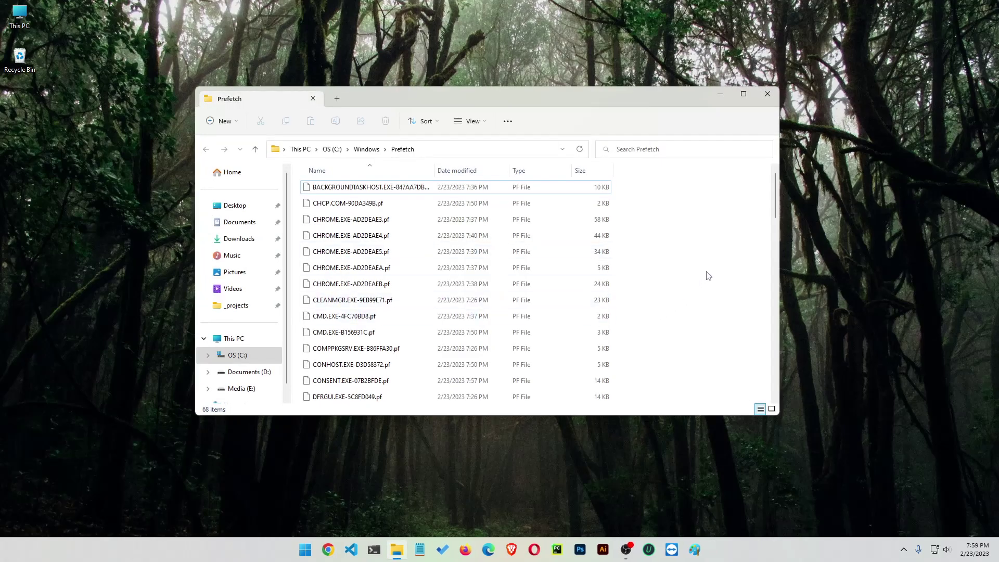
Delete everything in the Prefetch folder, skipping the file in use for all current items, and close the window
scroll(391, 373, down, 5)
scroll(392, 374, up, 5)
key(ctrl+a)
key(Delete)
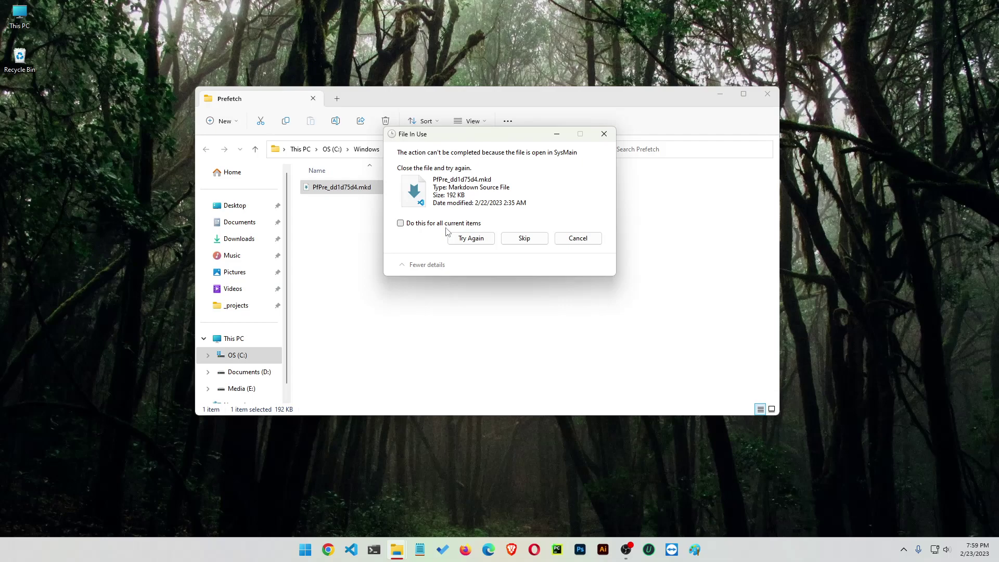
click(443, 226)
click(531, 239)
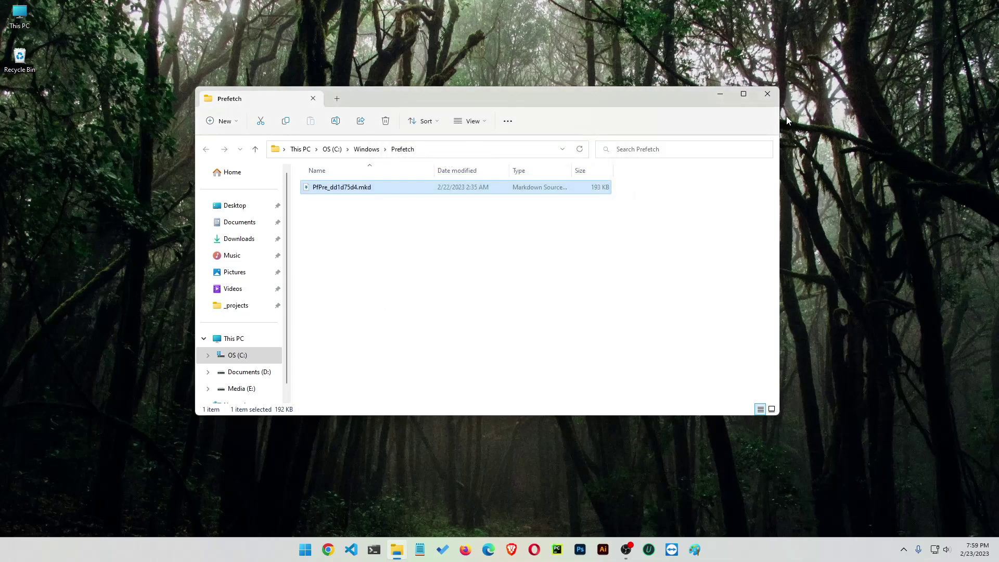
click(760, 96)
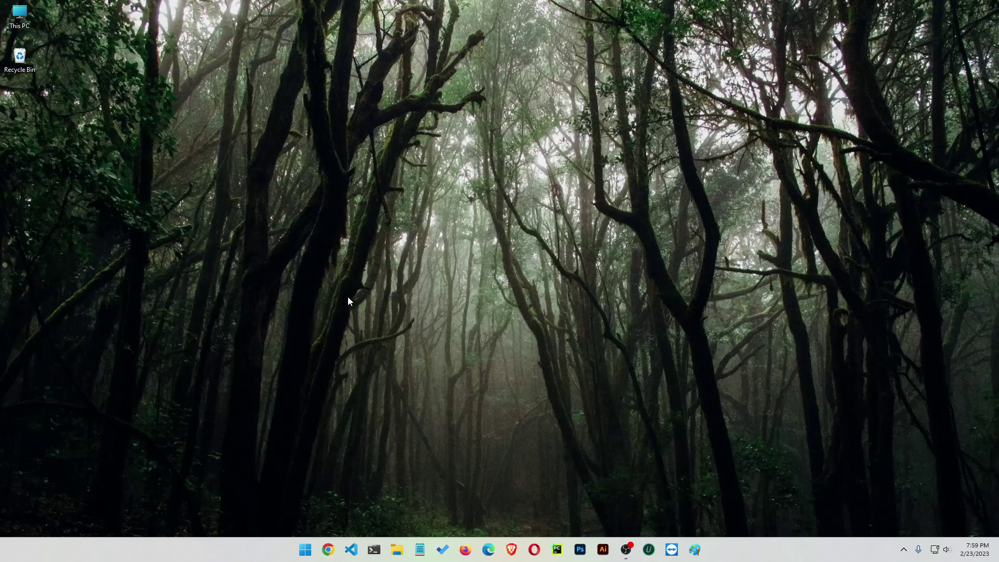
Run the "tree" command from the Run dialog, dismissing the Microsoft To Do reminder
key(super+r)
text(tree)
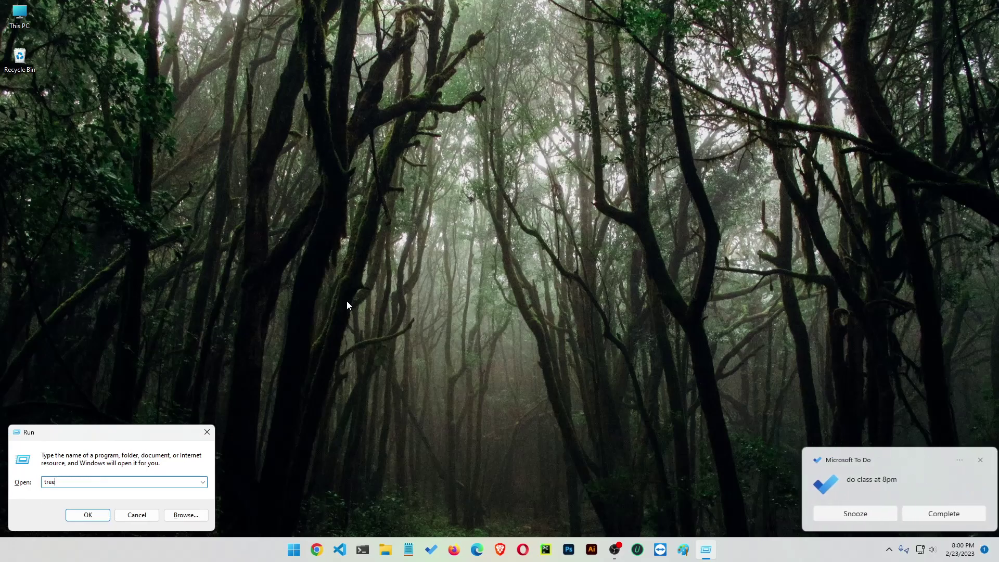
click(978, 460)
click(86, 501)
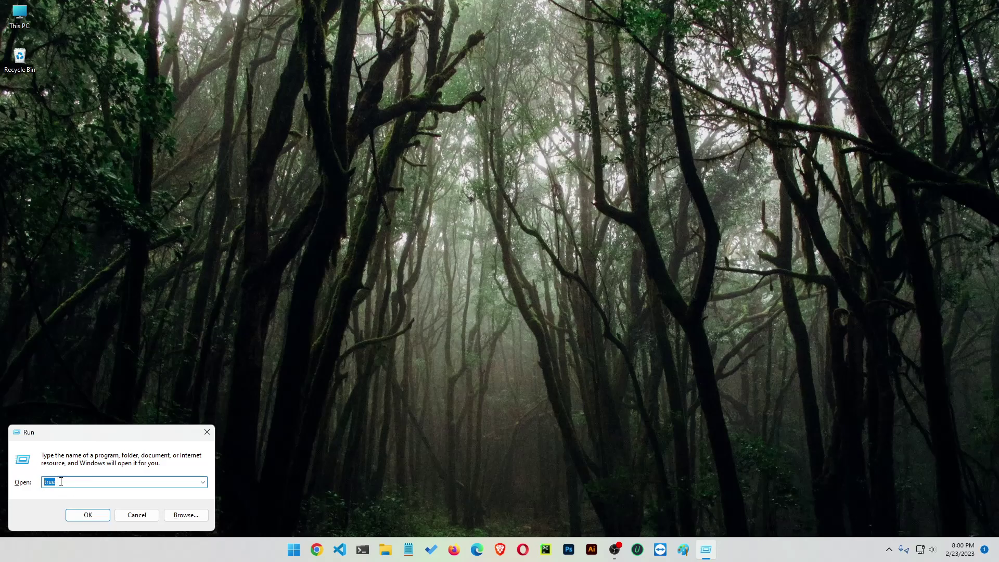
click(83, 514)
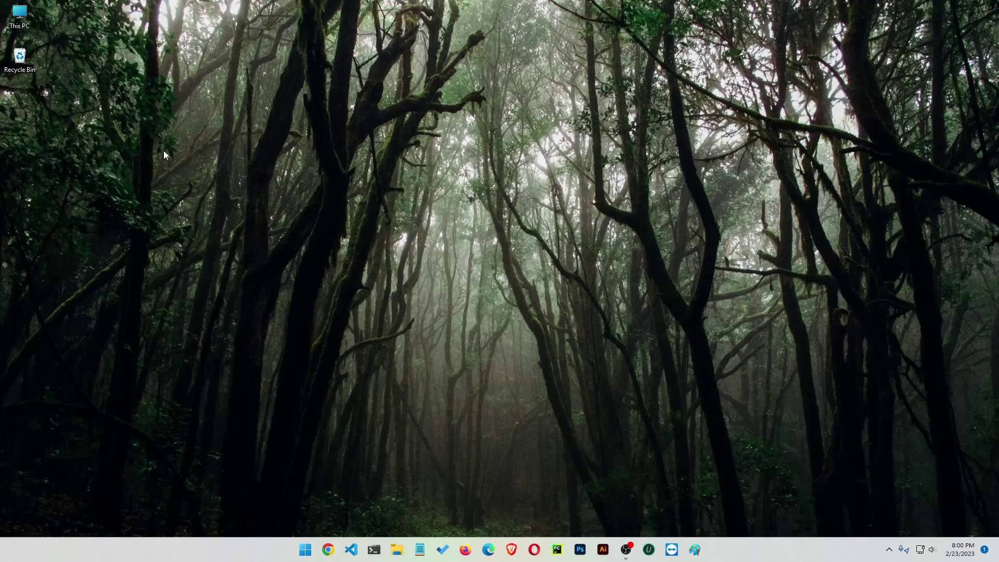
Empty the Recycle Bin from the desktop and confirm the permanent deletion
right_click(20, 55)
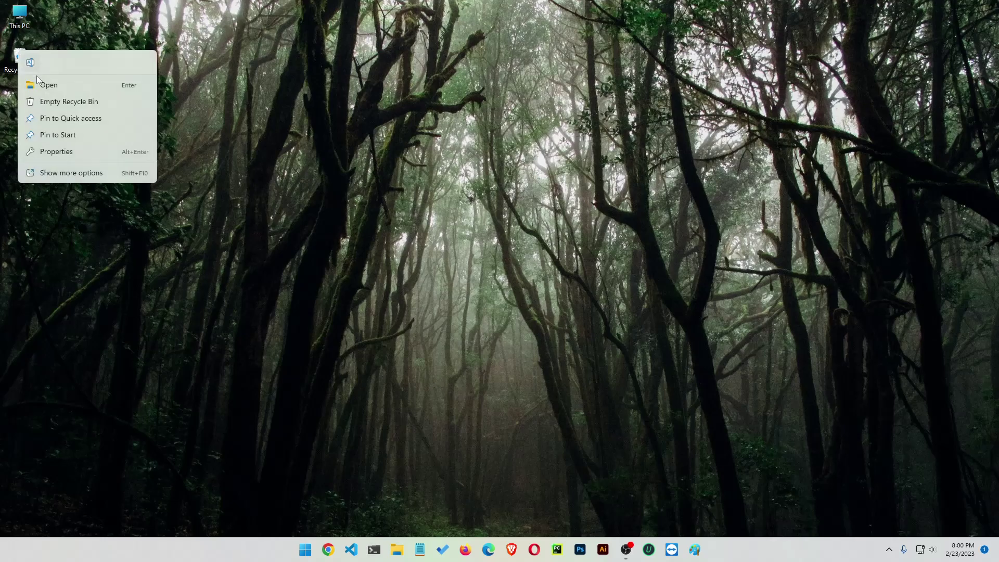
click(45, 101)
click(548, 285)
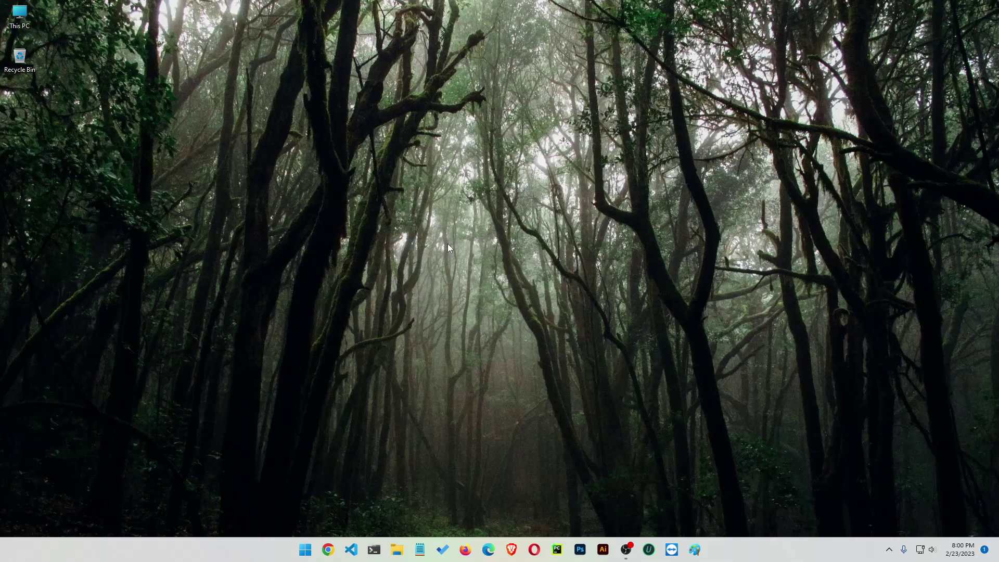
Start Disk Cleanup for the OS (C:) drive and move its window towards the middle of the screen
key(super+s)
text(dis)
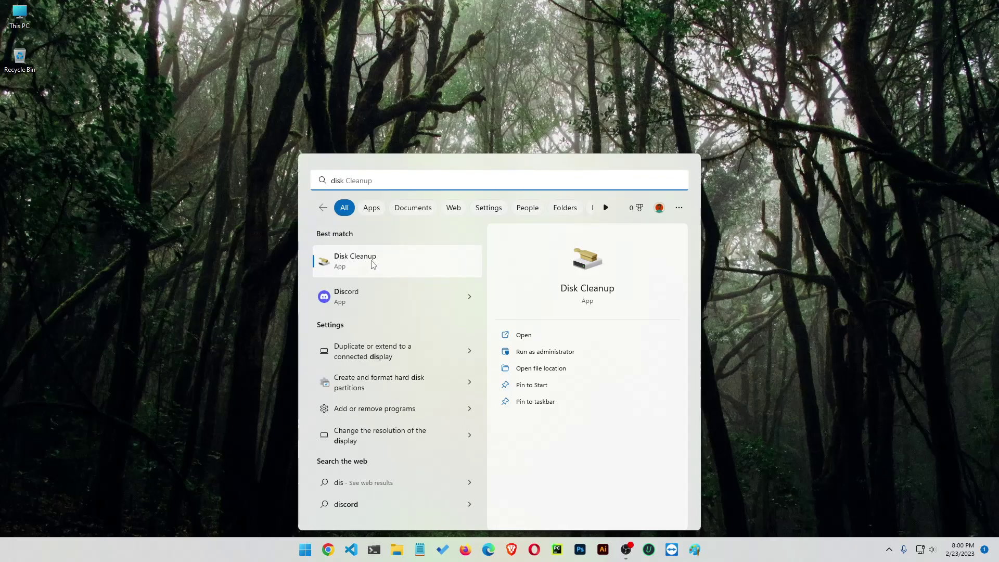
click(373, 264)
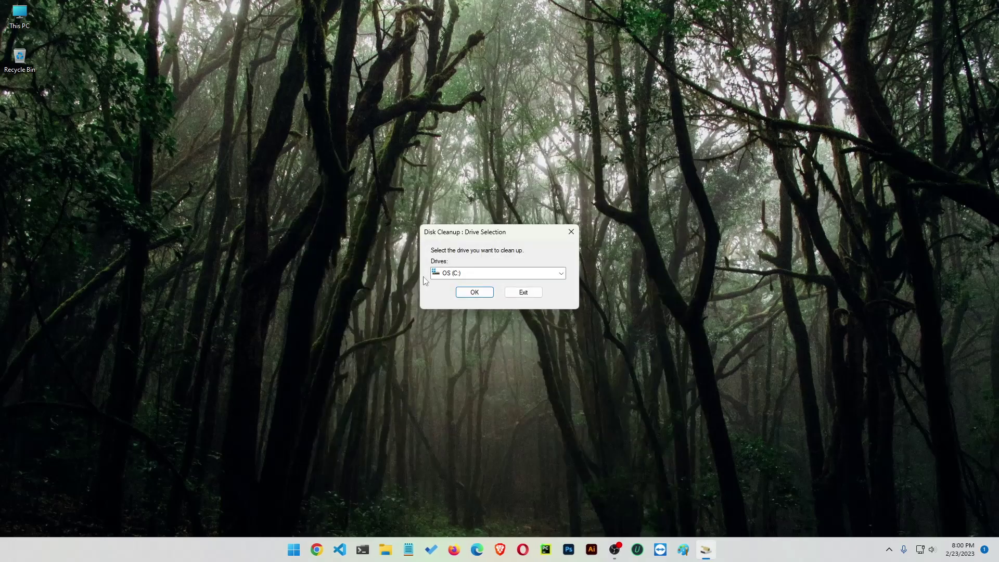
click(465, 276)
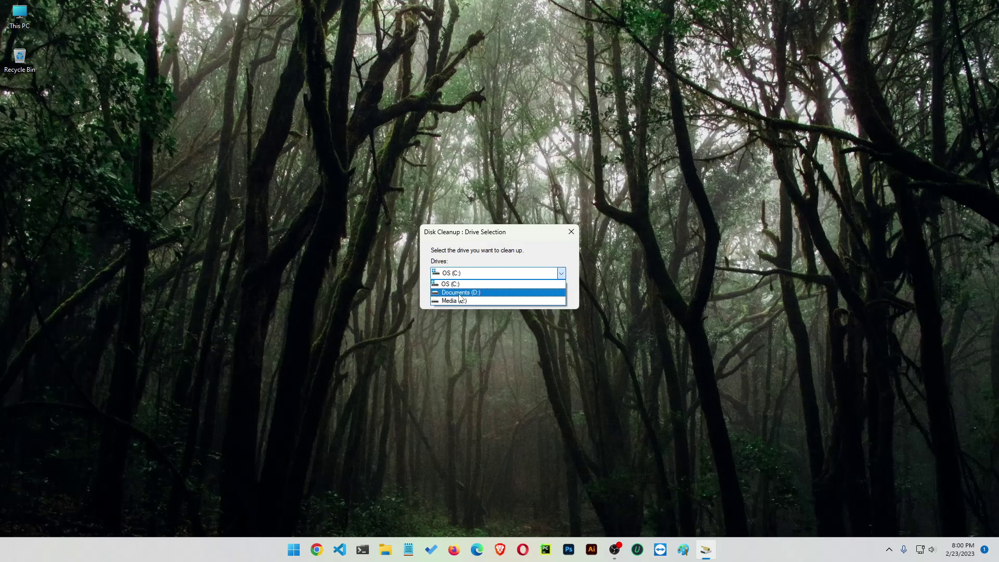
click(451, 284)
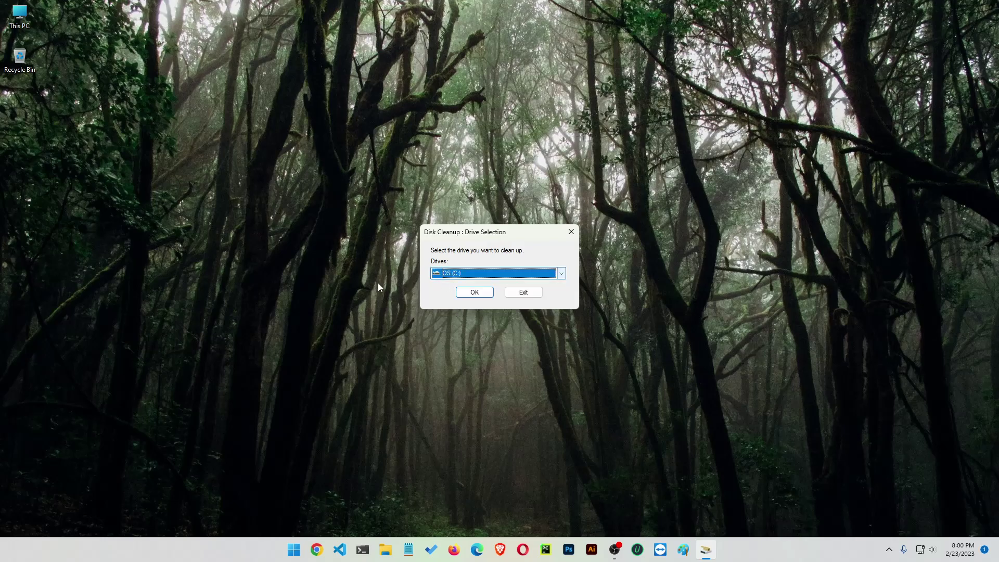
click(471, 295)
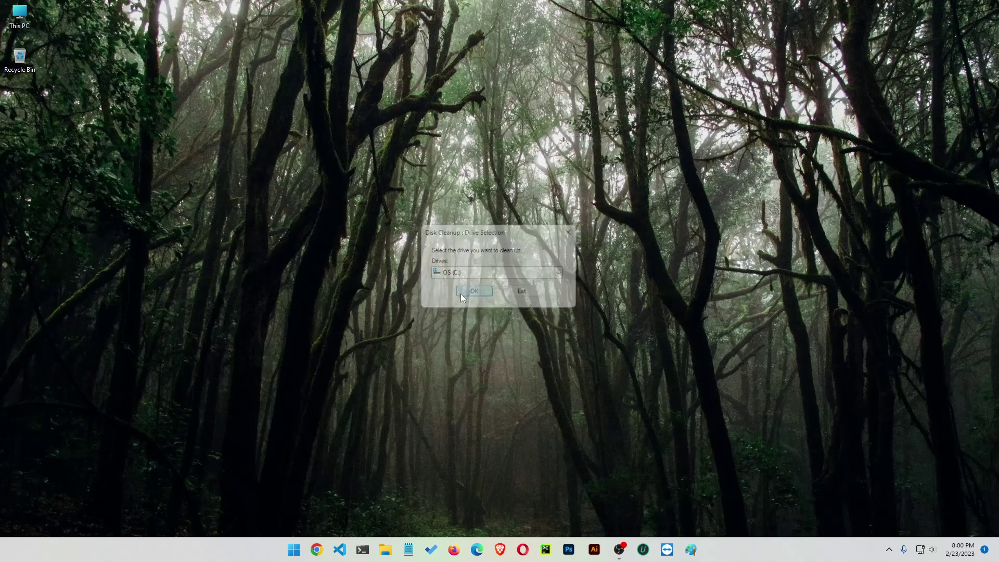
drag(137, 45, 498, 155)
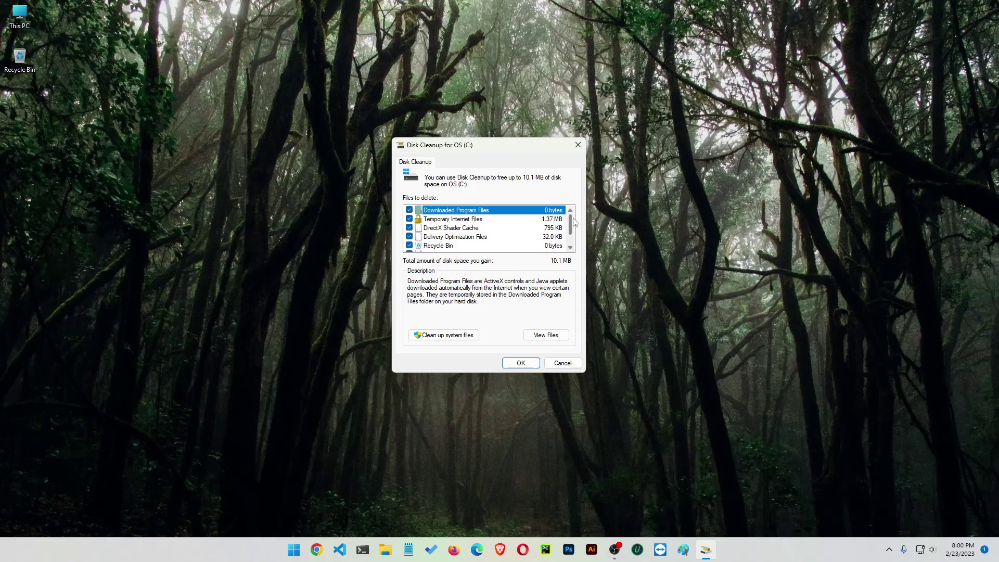
Review the files to delete on OS (C:), extend the cleanup to system files, and move the new window towards the middle of the screen
drag(573, 219, 573, 259)
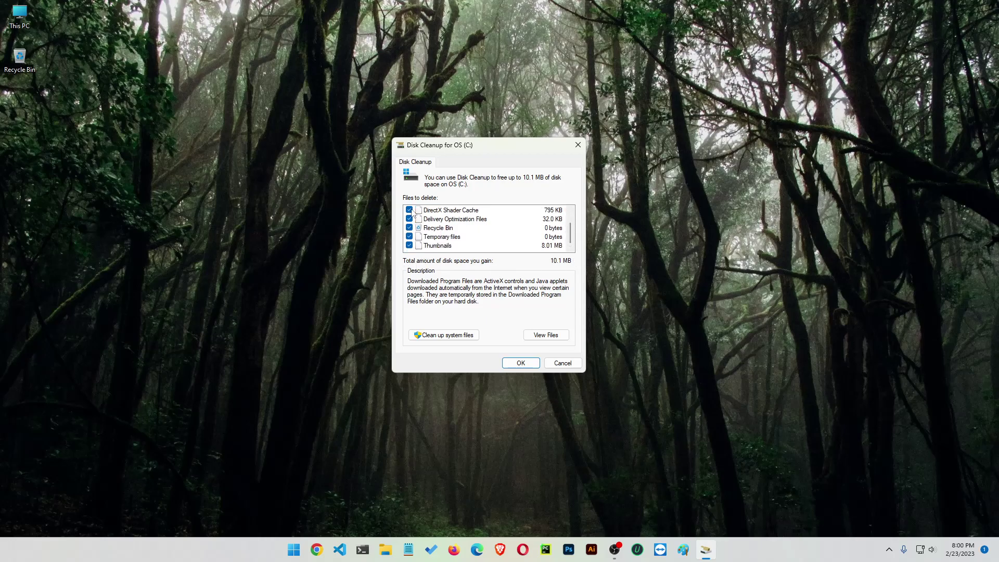
drag(572, 239, 574, 200)
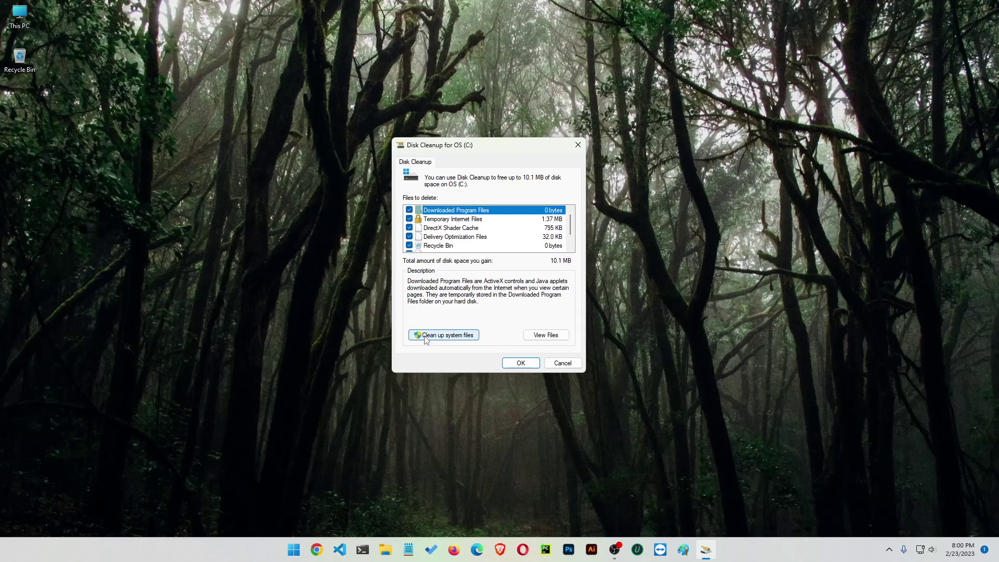
click(451, 335)
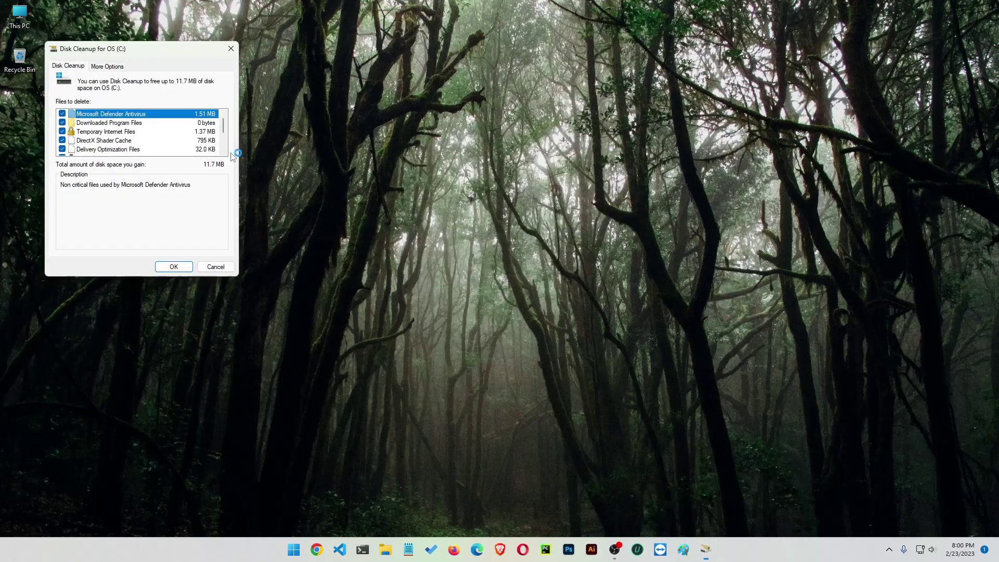
drag(157, 56, 477, 149)
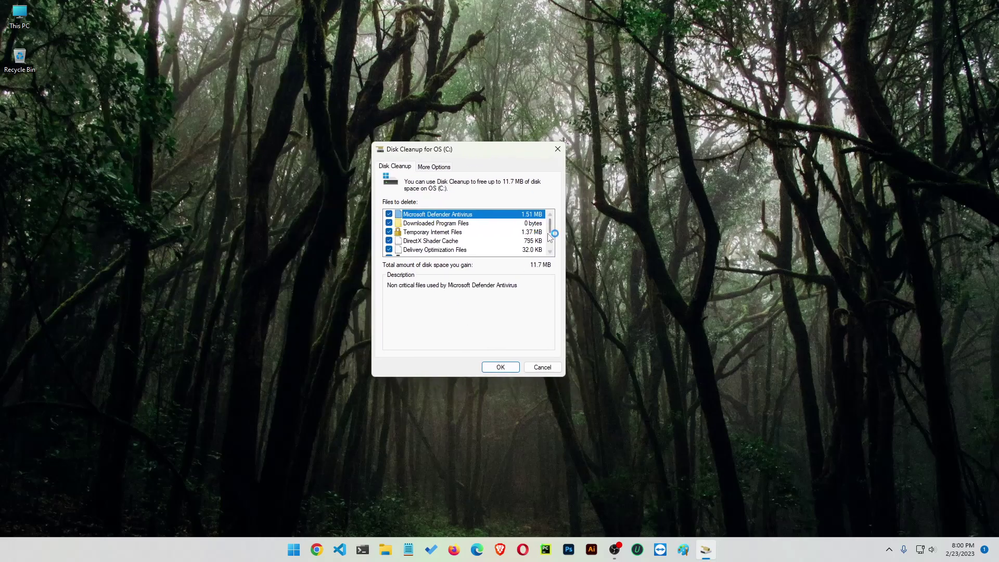
Review the checked system file categories, run the cleanup of OS (C:) and confirm permanently deleting the files
scroll(551, 232, down, 1)
scroll(552, 232, down, 1)
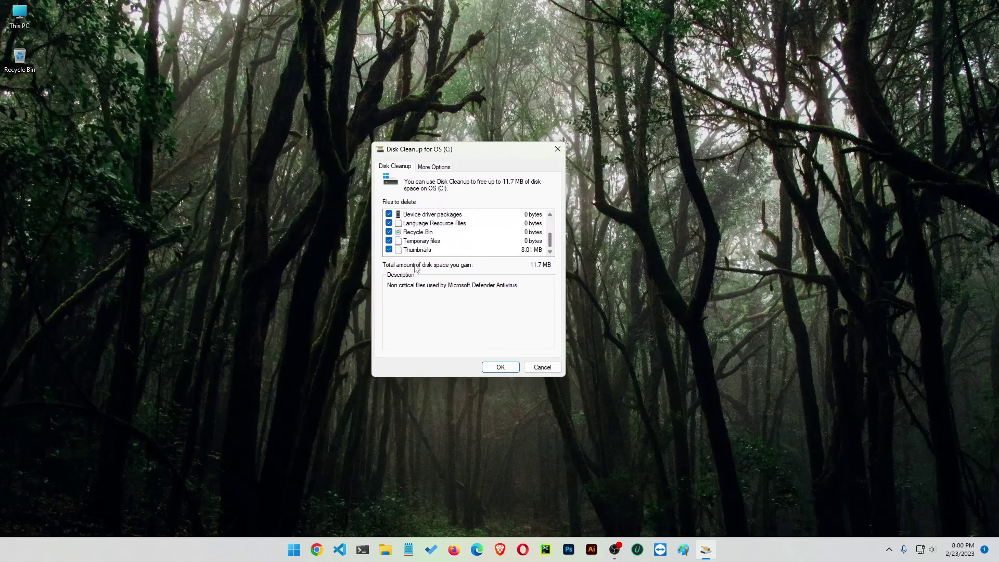
scroll(553, 241, up, 2)
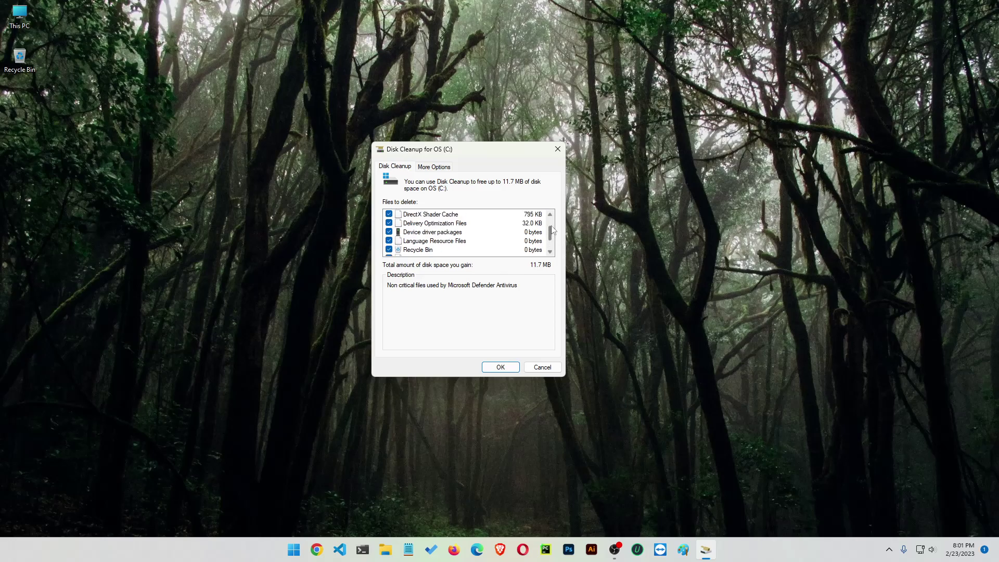
scroll(553, 240, down, 2)
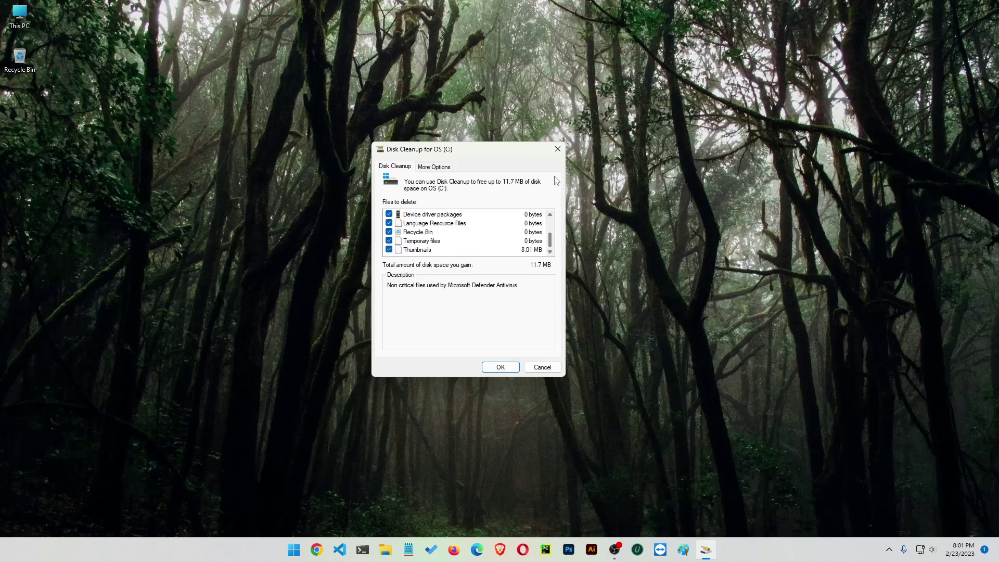
scroll(552, 241, up, 2)
scroll(564, 242, down, 2)
click(497, 368)
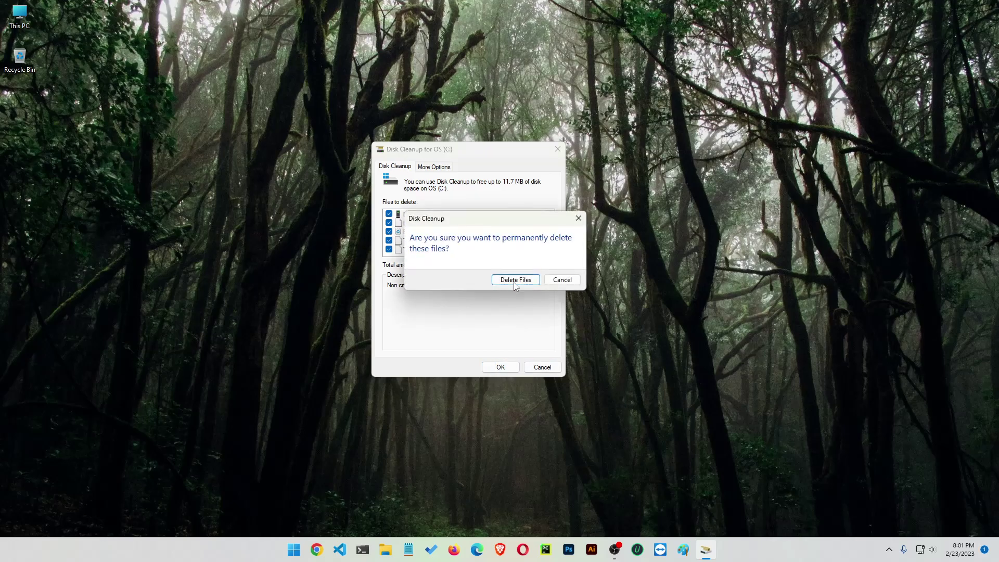
click(514, 280)
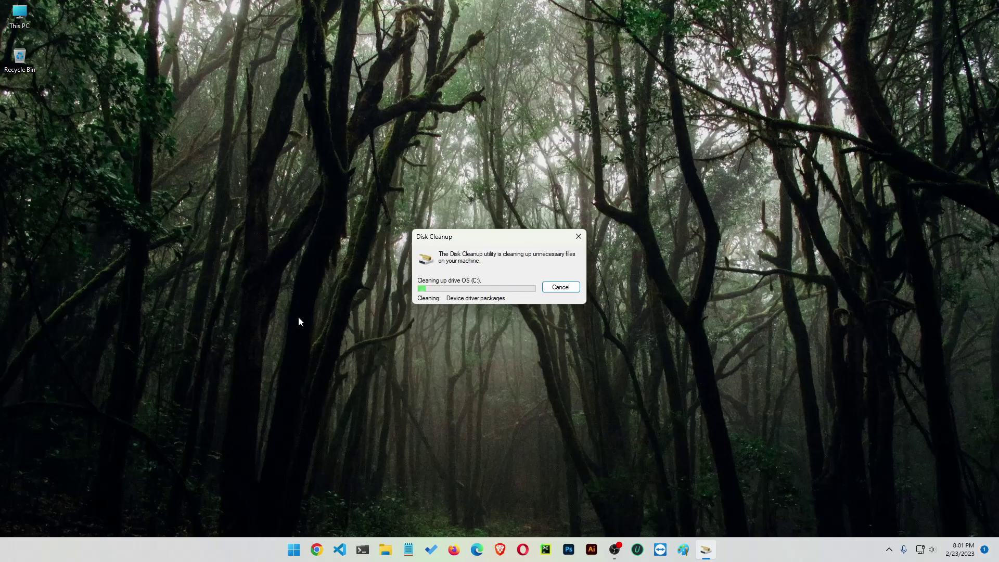
drag(470, 244, 448, 218)
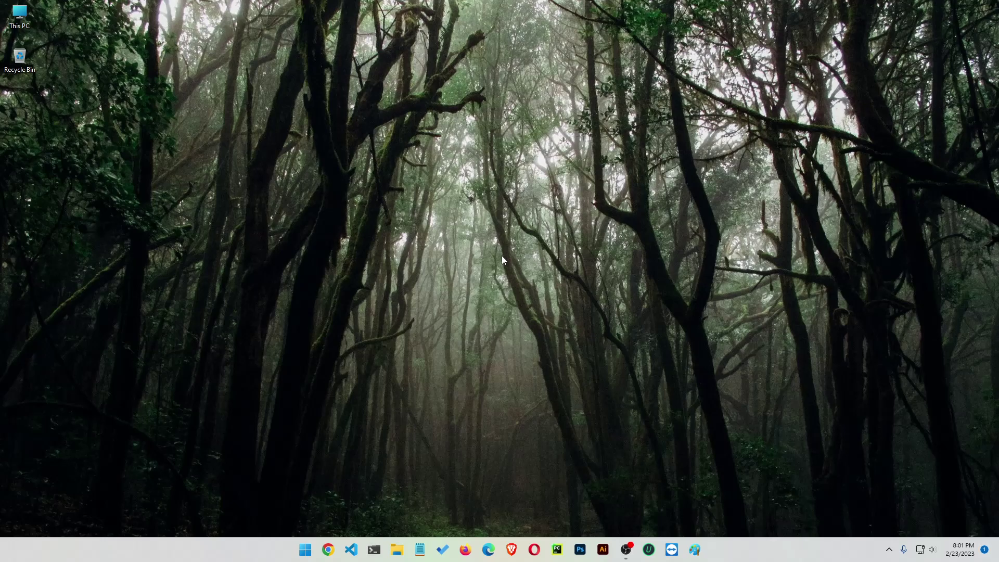
Search Windows for "defra" and open Defragment and Optimize Drives
key(super+s)
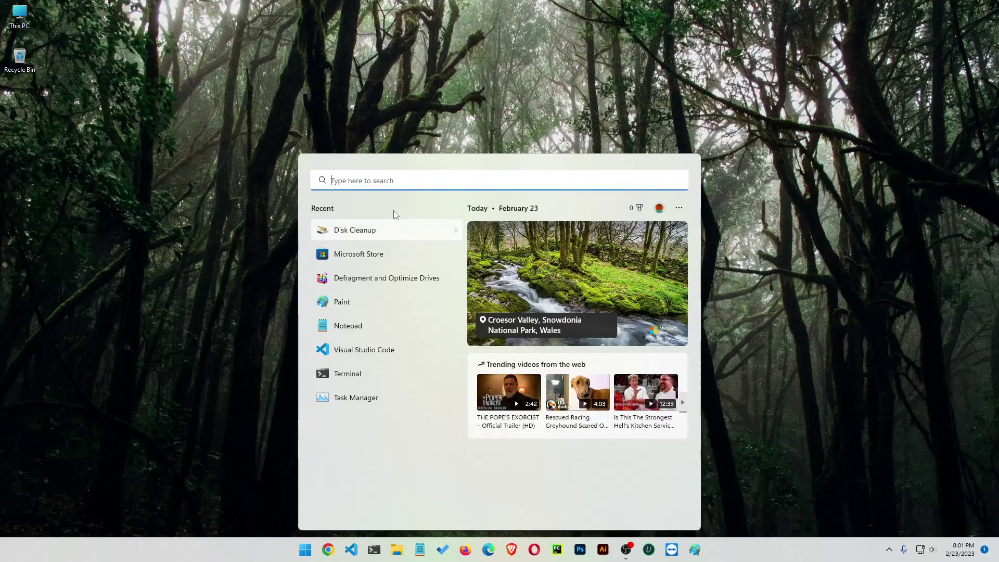
text(defra)
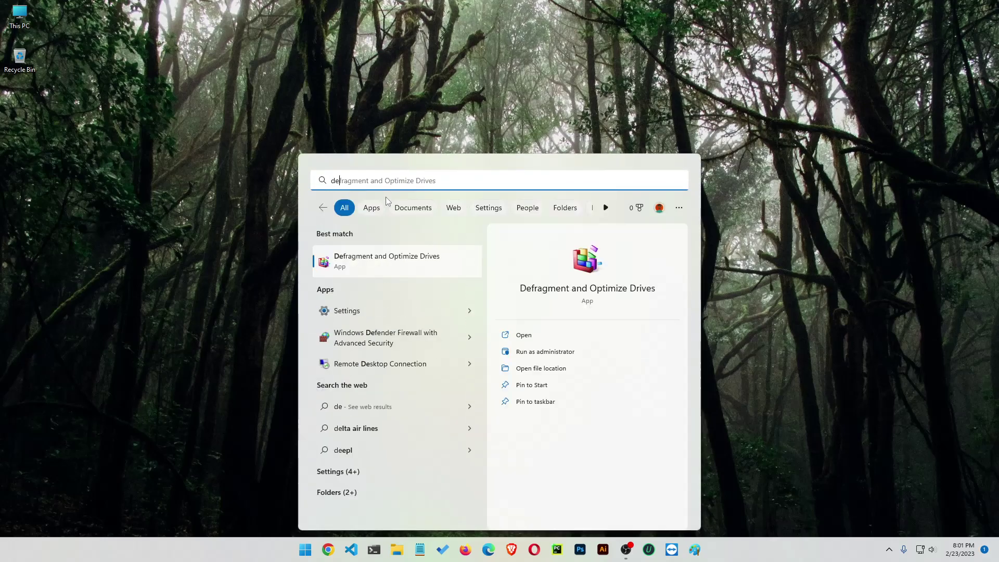
click(427, 264)
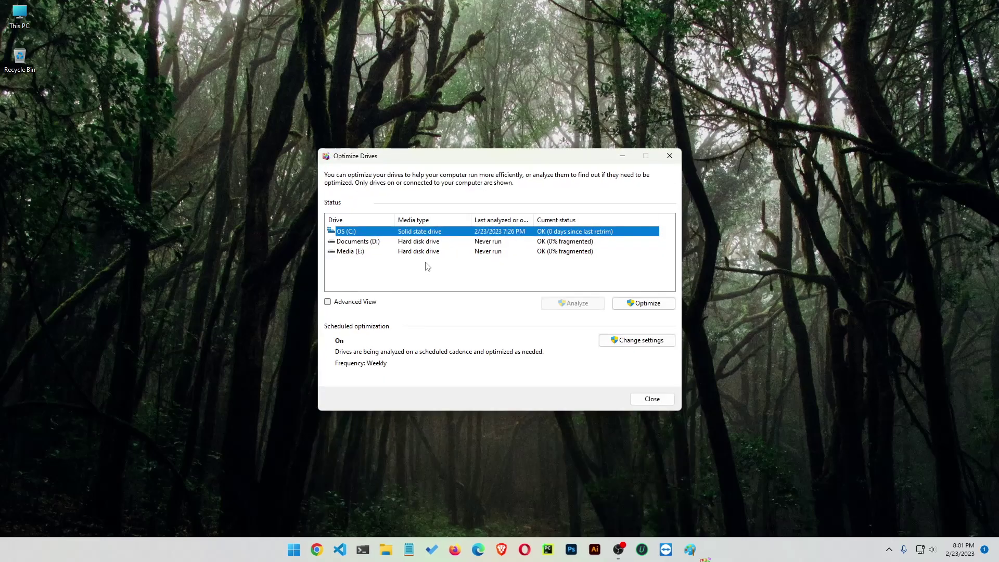
Look through the listed drives and optimize the OS (C:) solid state drive
click(350, 244)
click(351, 252)
click(352, 232)
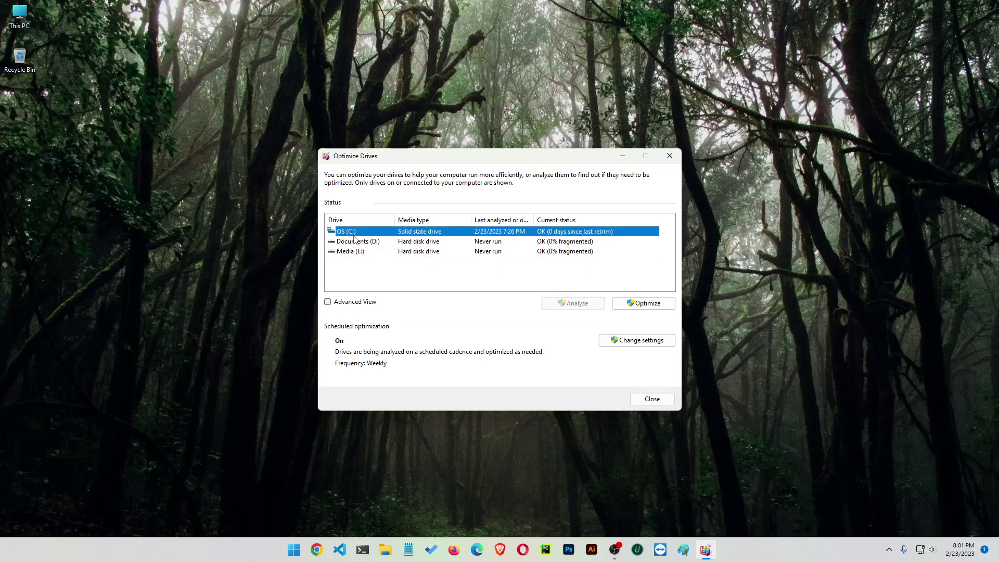
click(355, 242)
click(356, 252)
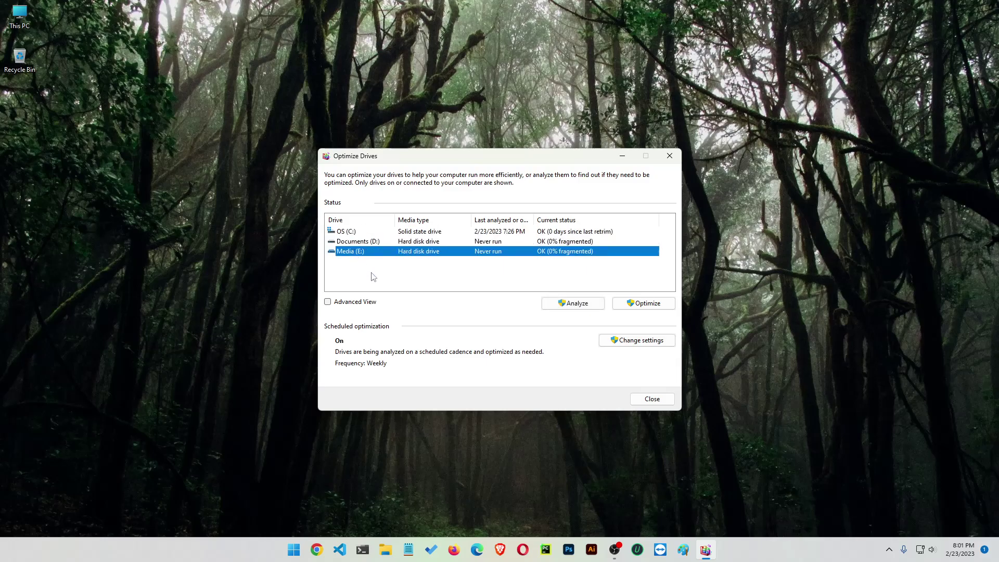
click(359, 233)
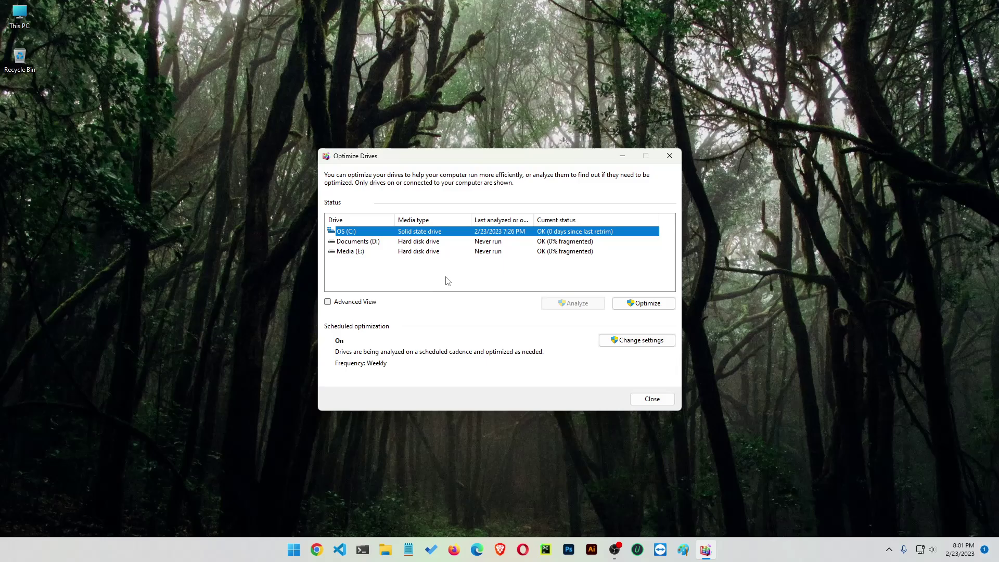
click(354, 242)
click(355, 252)
click(351, 232)
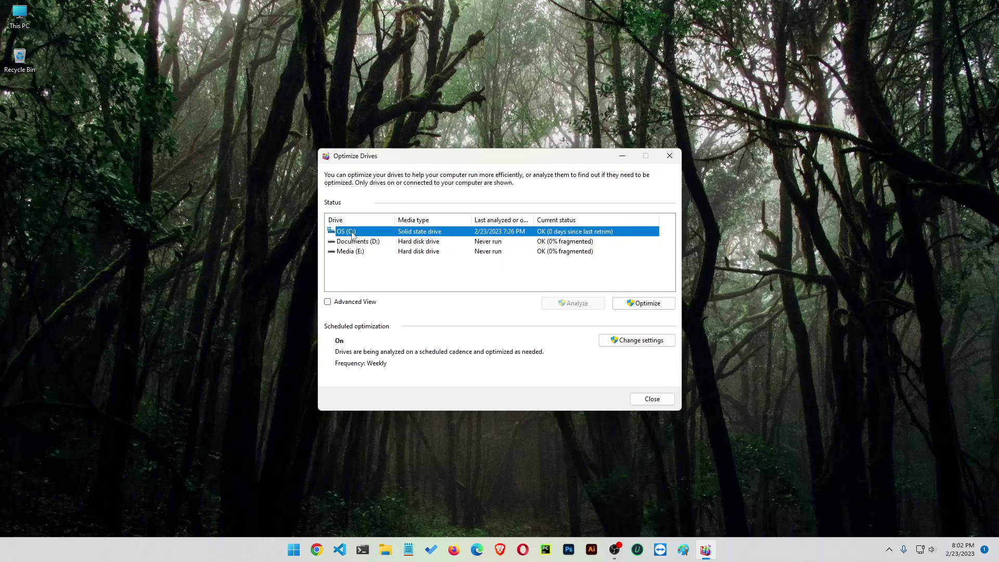
click(654, 304)
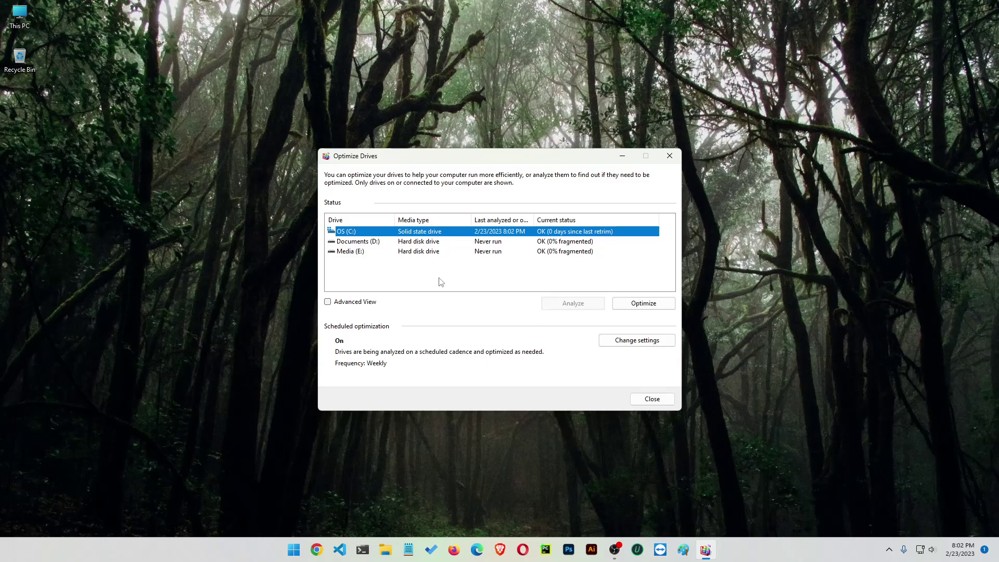
Examine the media type, last analysis and fragmentation status of the Documents (D:) and Media (E:) drives, and close Optimize Drives
click(368, 241)
click(371, 251)
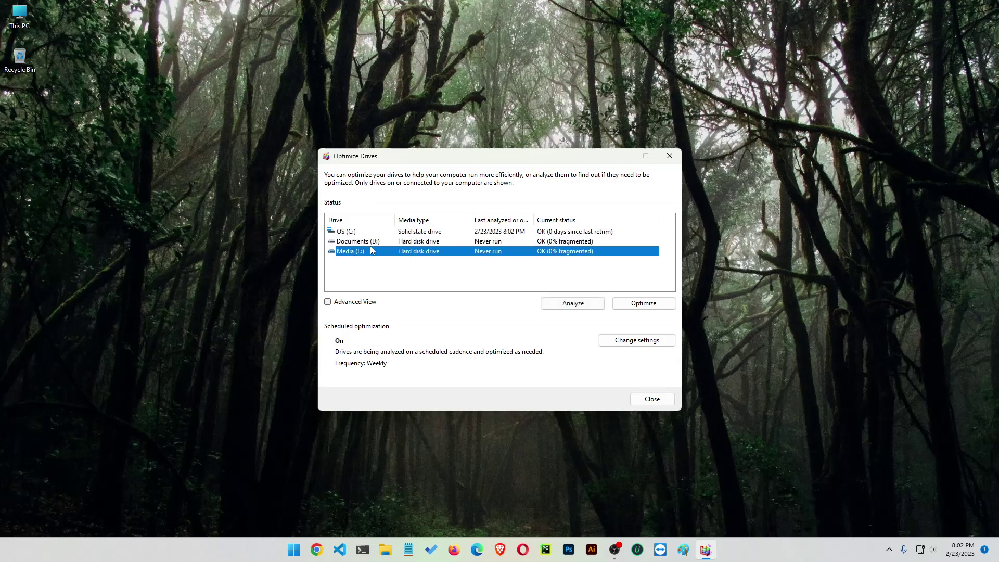
click(369, 242)
click(357, 232)
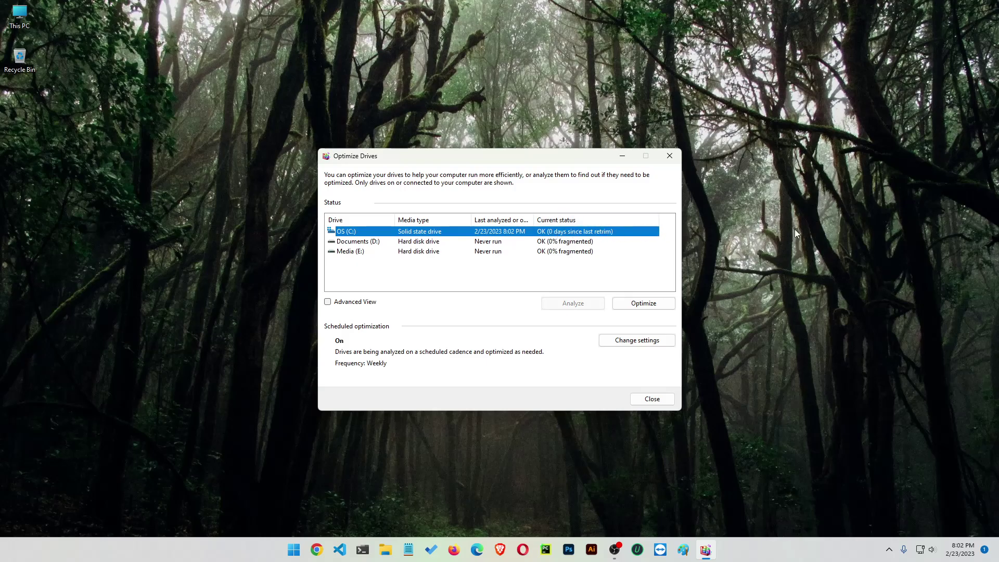
click(378, 244)
click(378, 253)
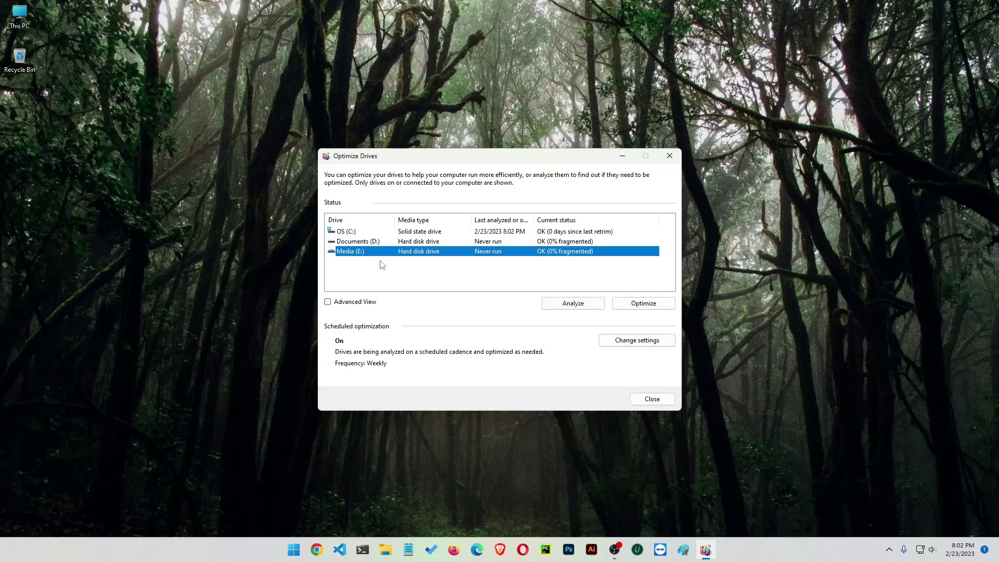
click(448, 242)
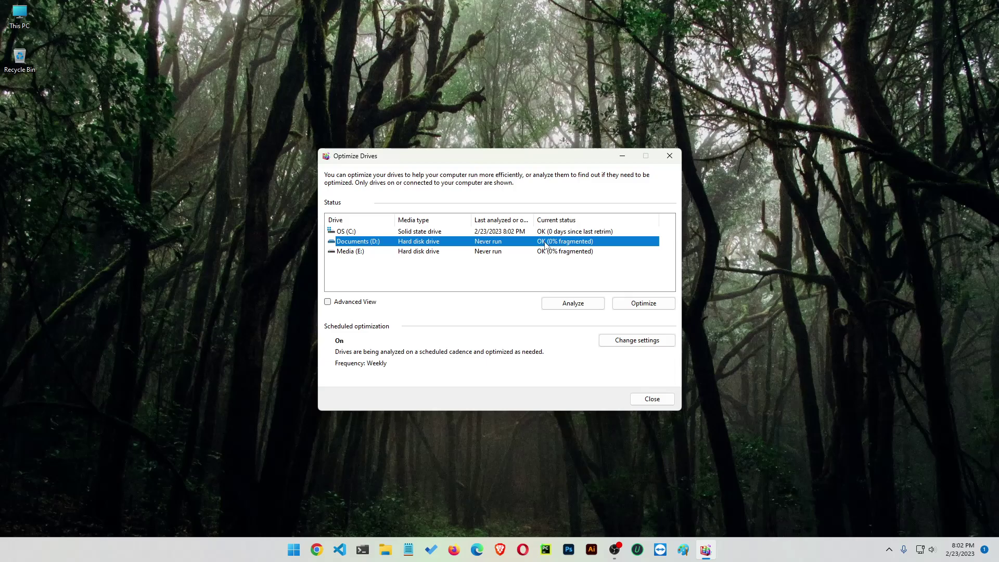
click(546, 254)
click(547, 244)
click(583, 254)
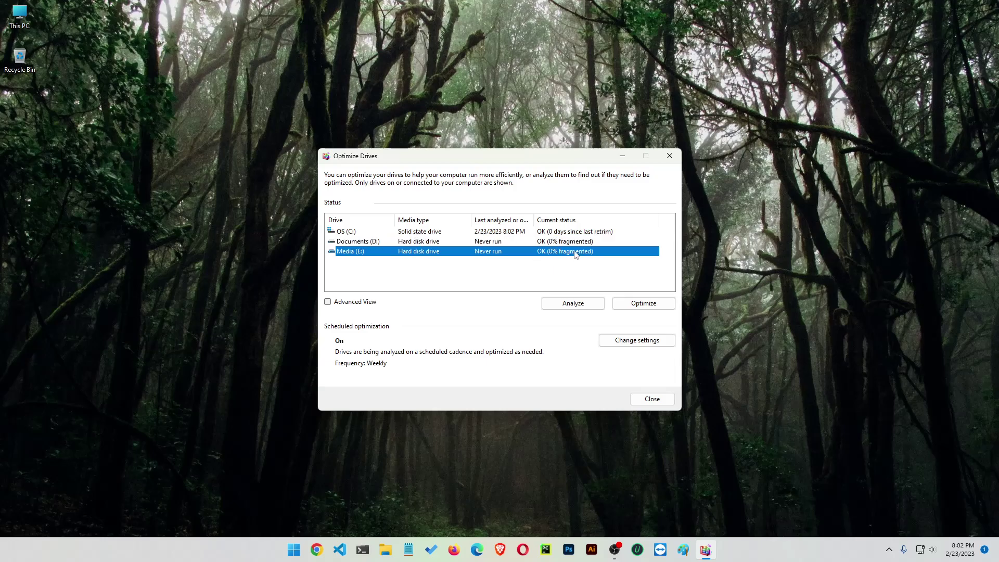
click(554, 245)
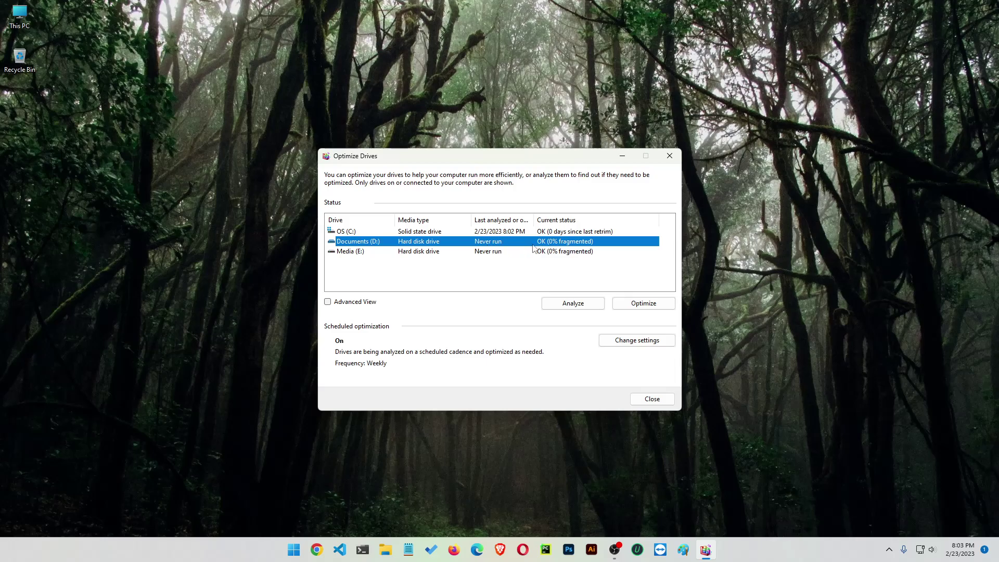
click(460, 254)
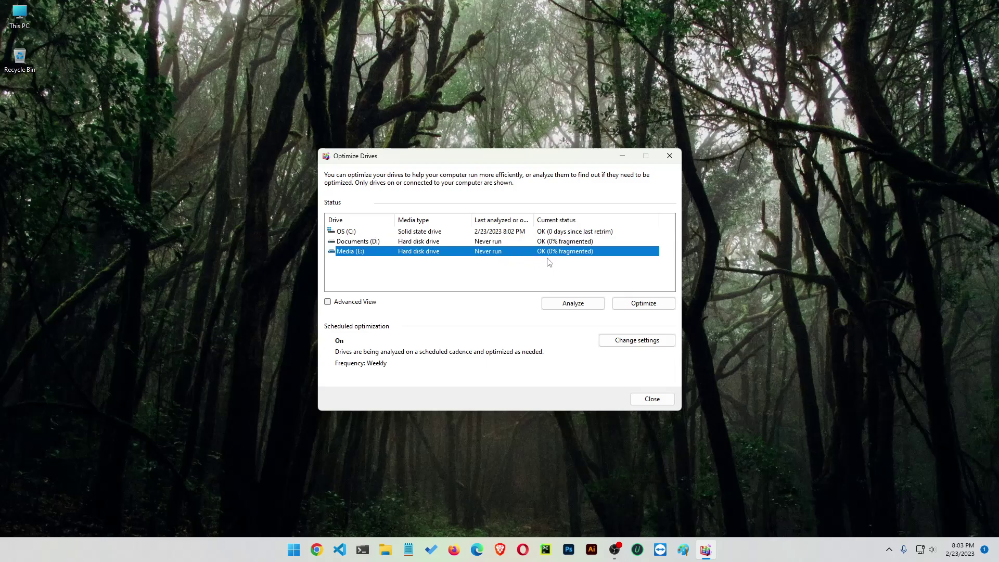
click(558, 244)
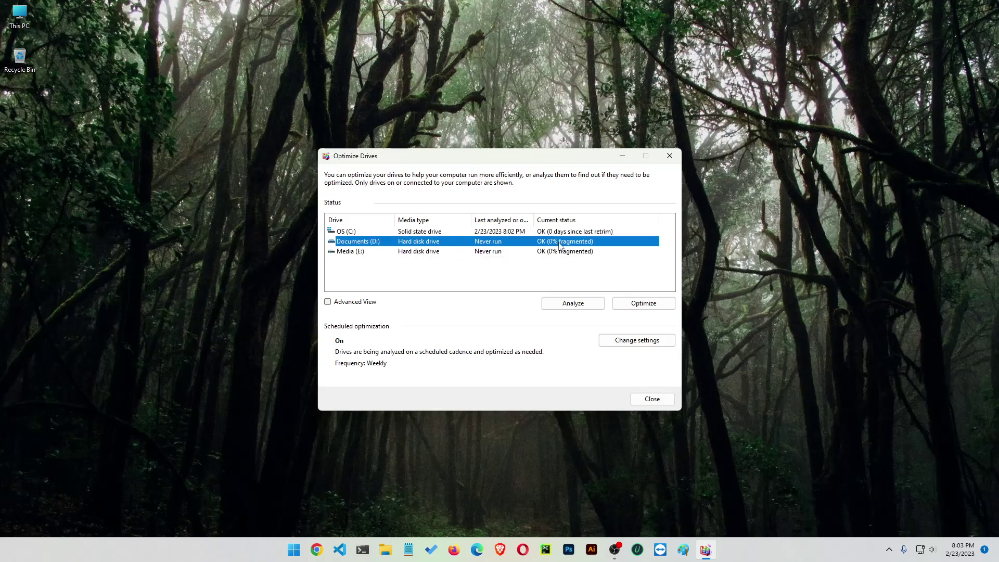
click(502, 253)
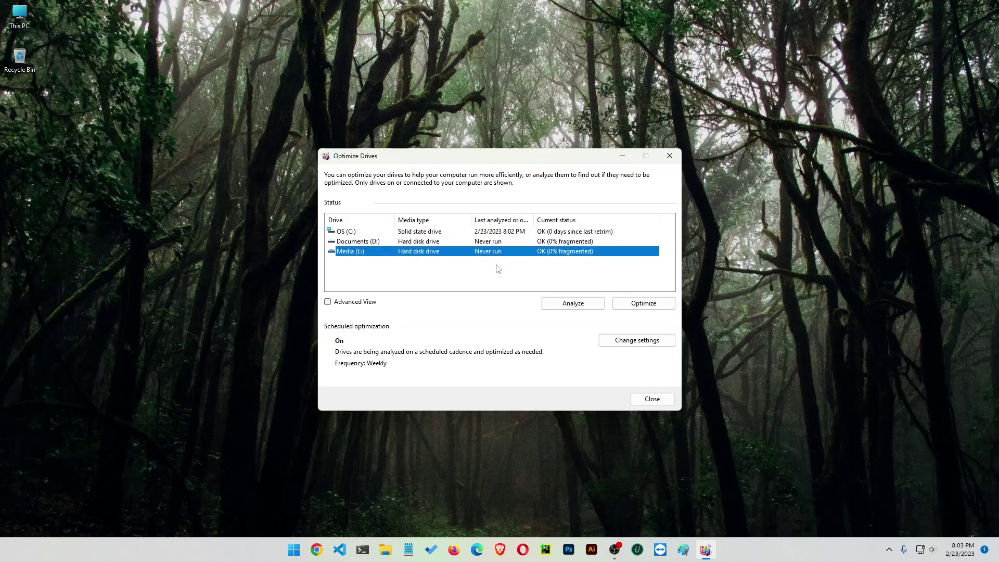
click(508, 244)
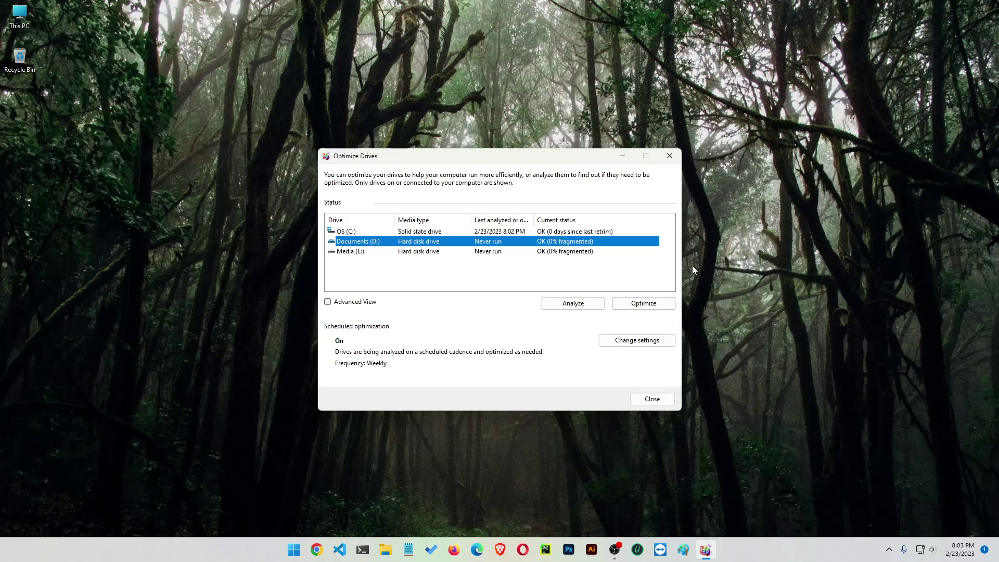
click(565, 252)
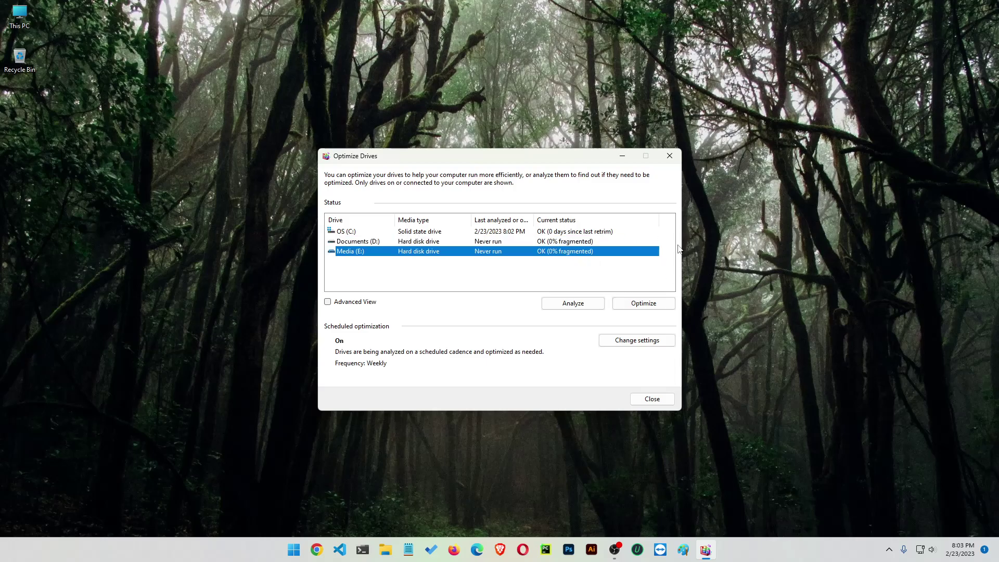
click(556, 243)
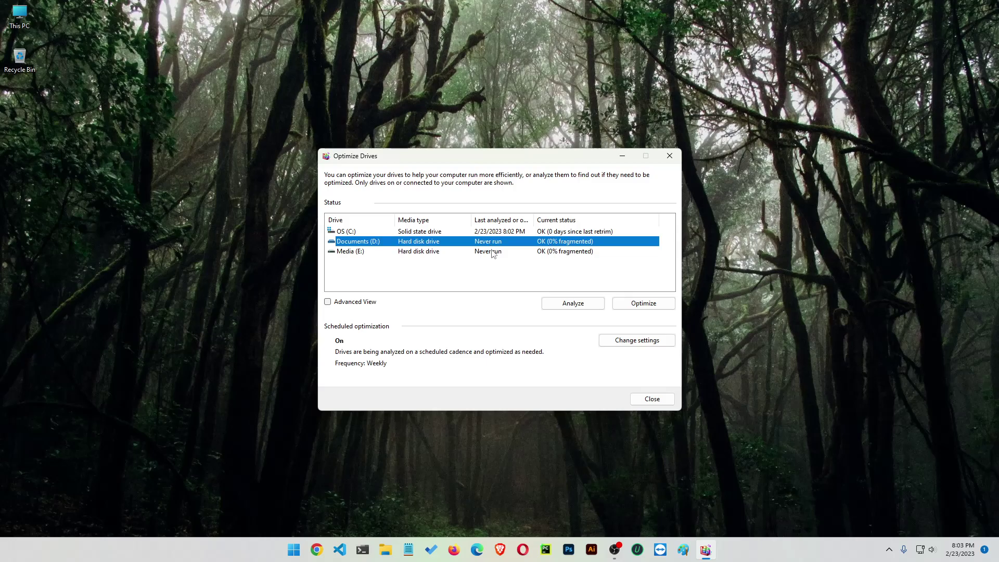
click(570, 254)
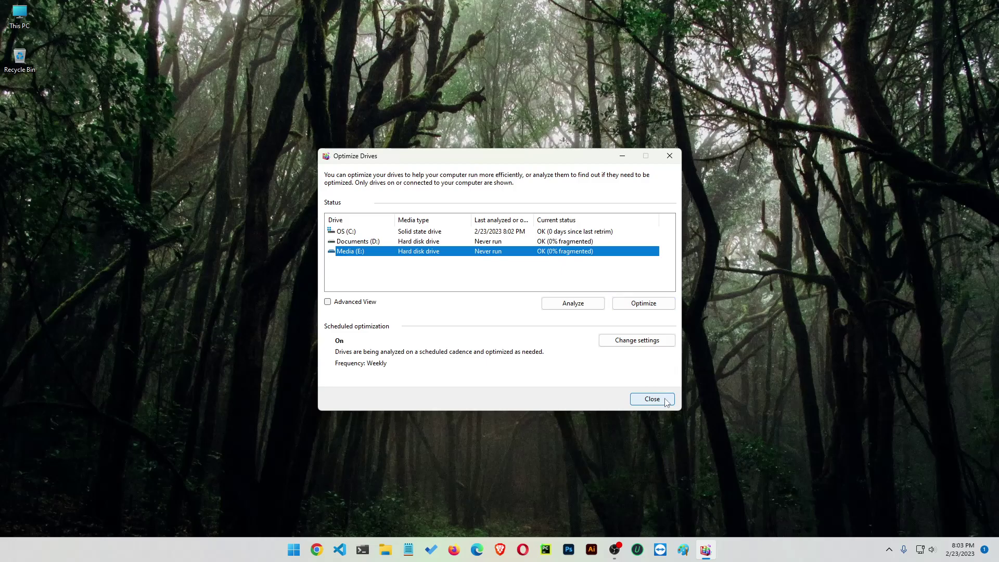
click(542, 243)
click(561, 252)
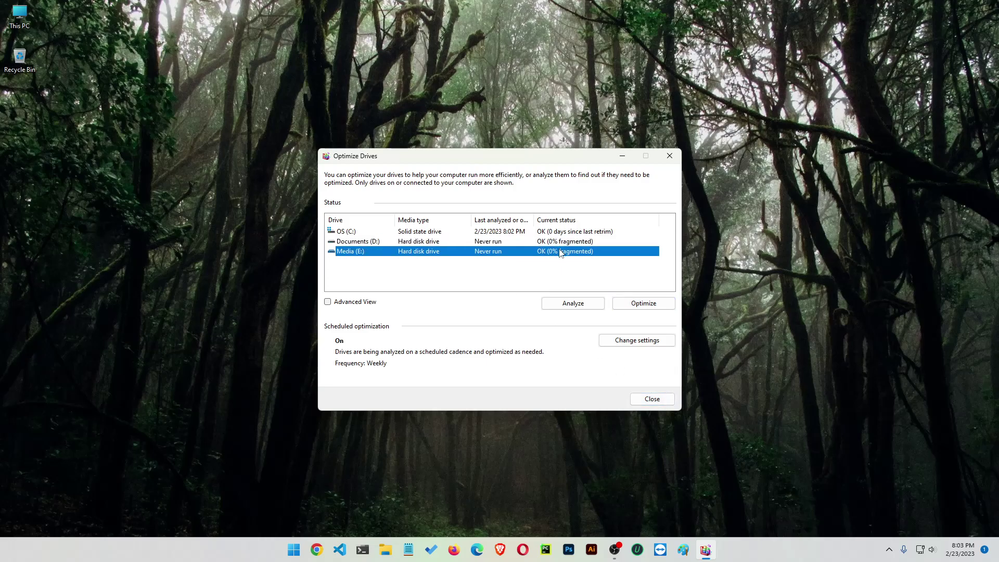
click(554, 241)
click(560, 251)
click(652, 399)
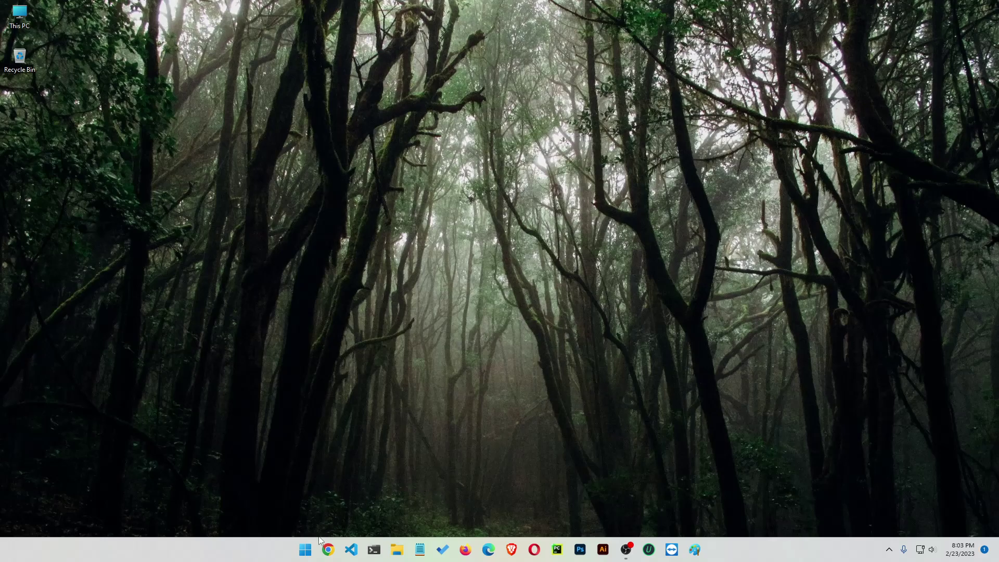
Search Windows for "cmd" and run Command Prompt as administrator
click(305, 549)
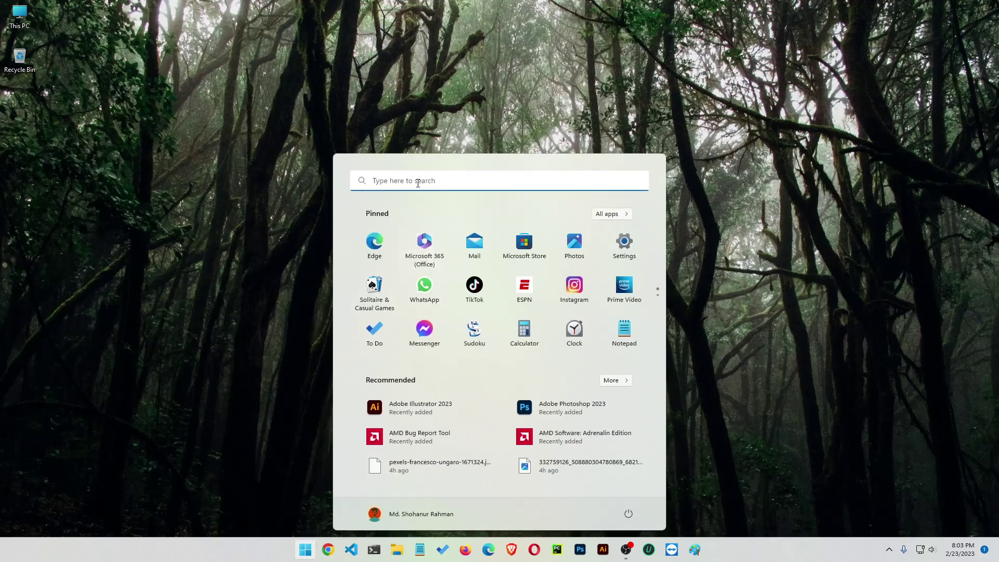
click(418, 183)
text(cmd)
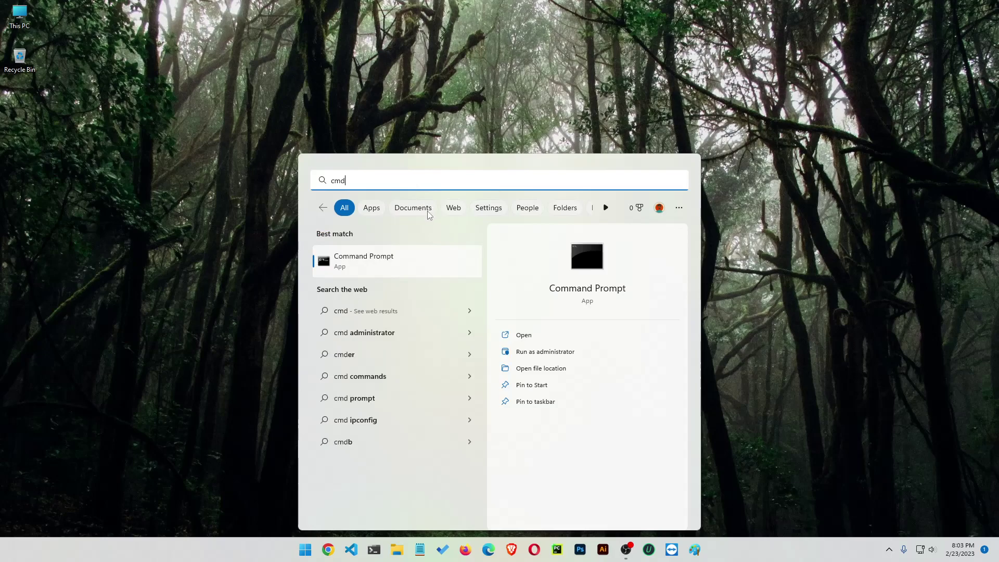
right_click(346, 265)
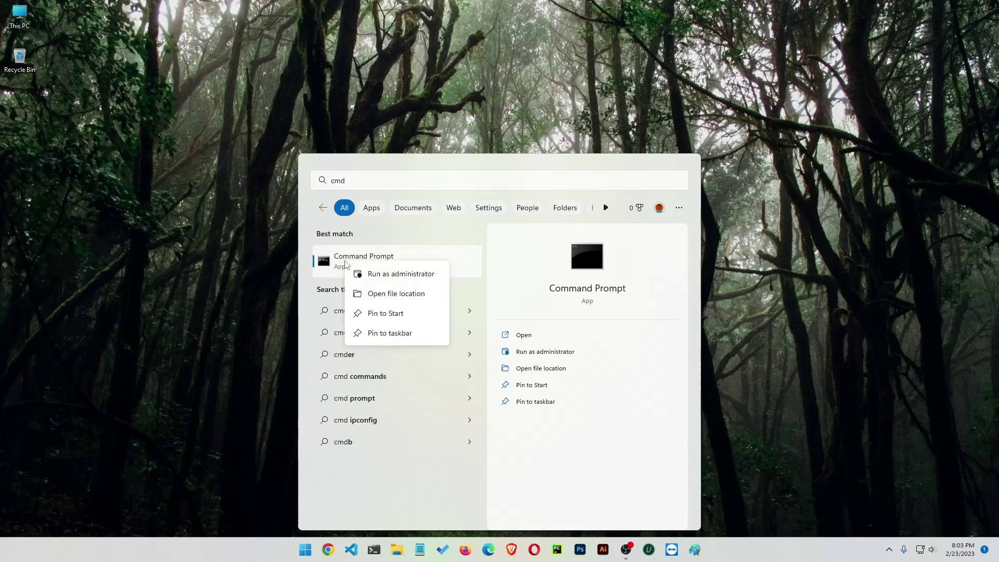
click(423, 279)
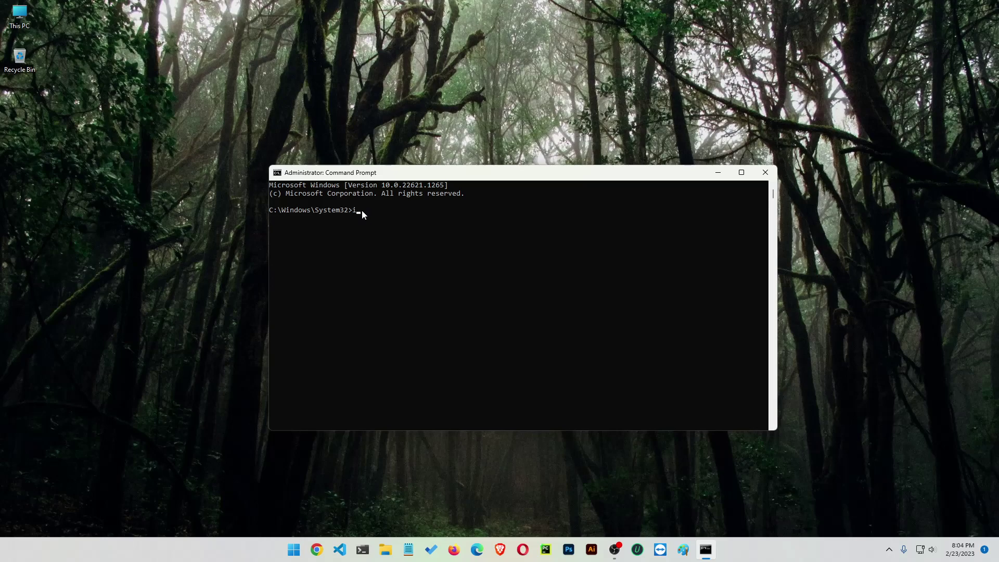
Flush the DNS resolver cache with ipconfig /flushdns and close Command Prompt with the exit command
text(pconfig /flushdns)
key(Return)
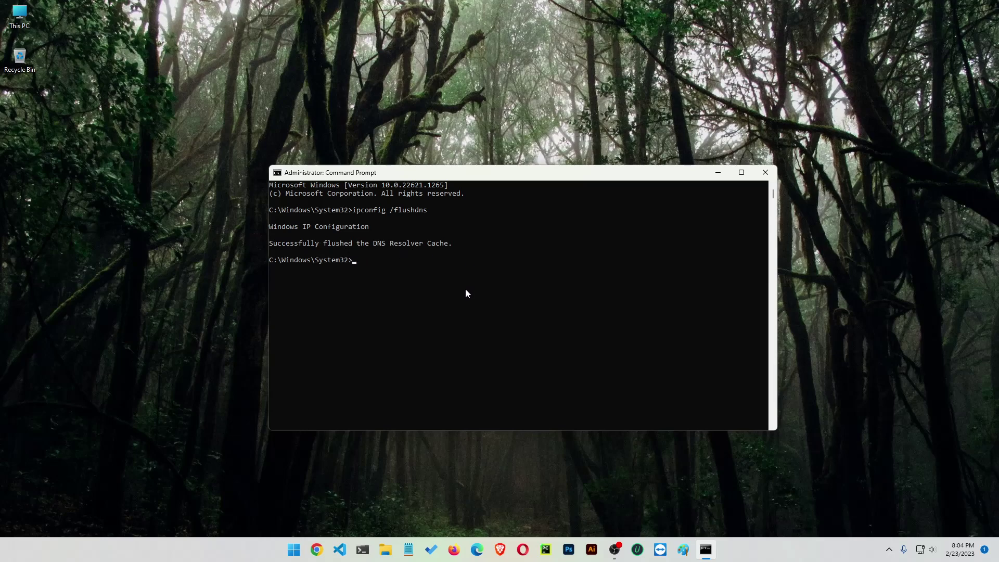
text(exit)
key(Return)
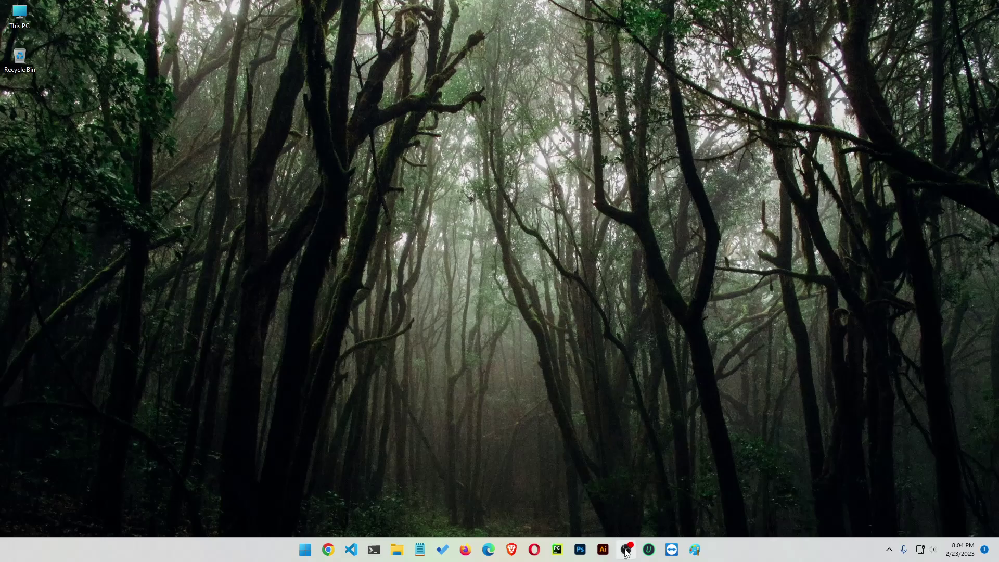
mouse_move(626, 551)
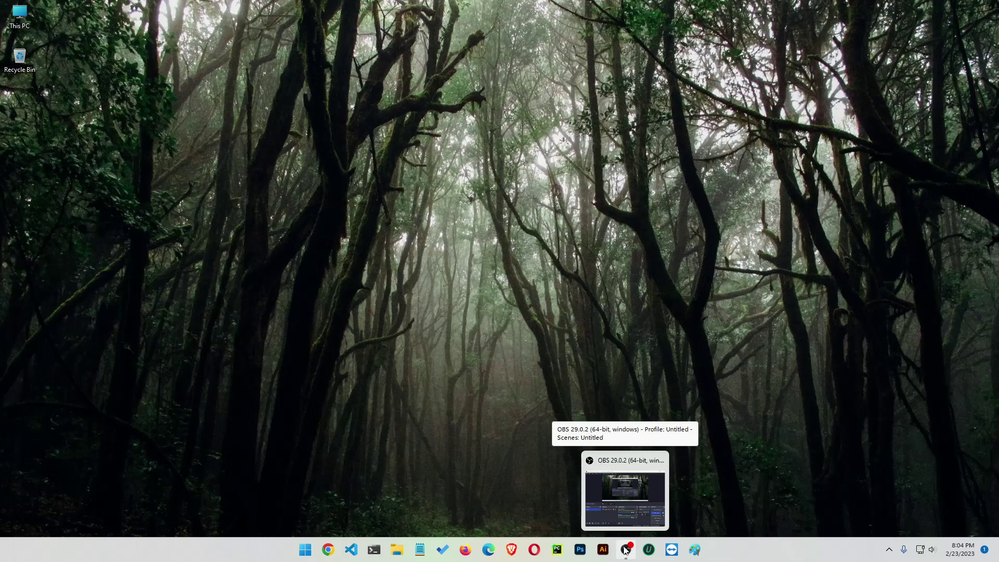
click(626, 550)
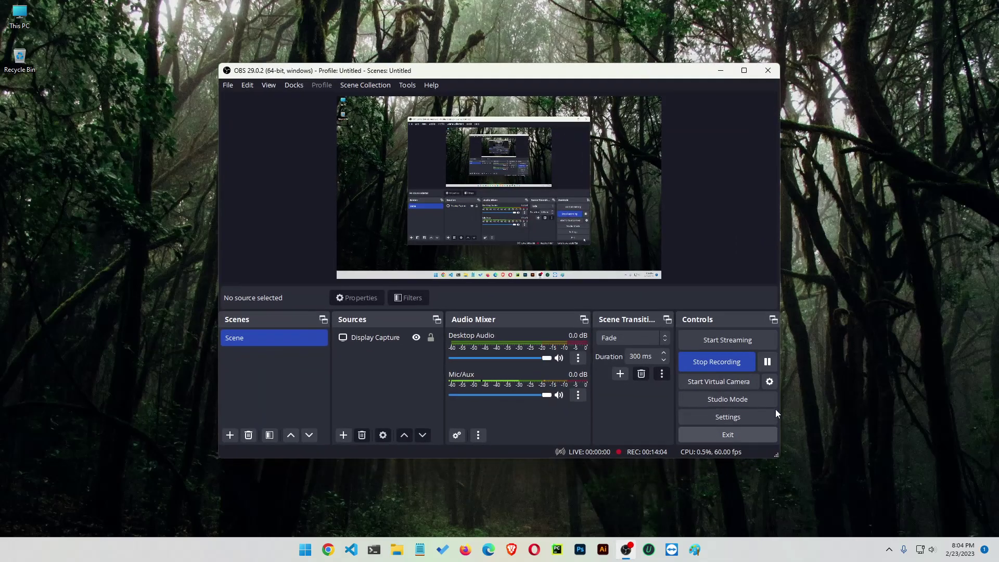